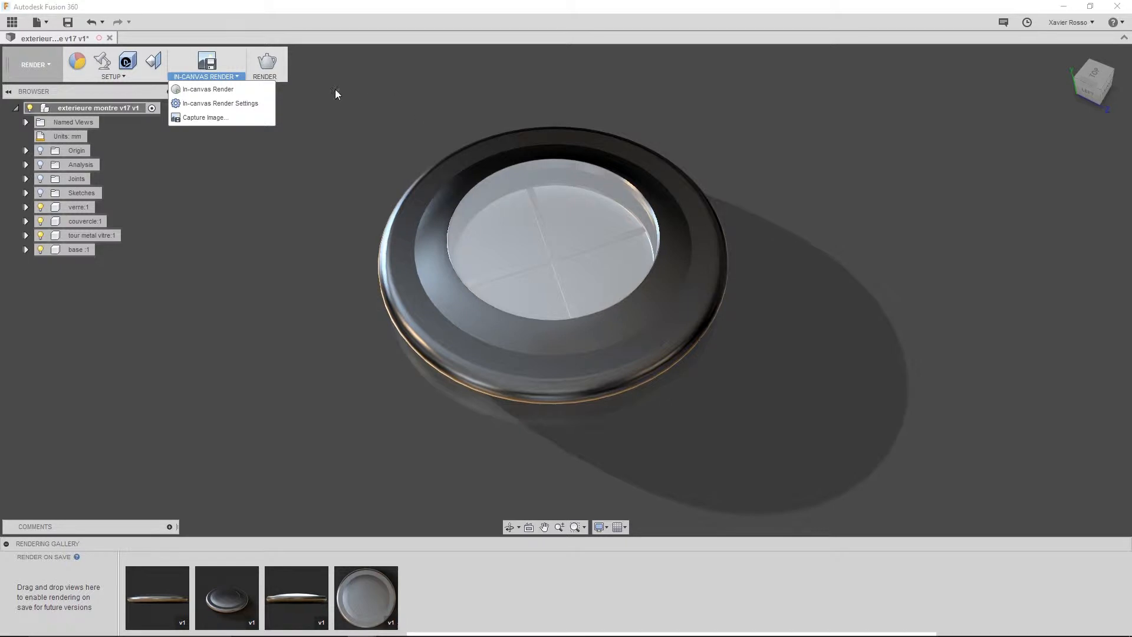
# Start an in-canvas render of the watch case and set its quality target to Final
pyautogui.click(242, 90)
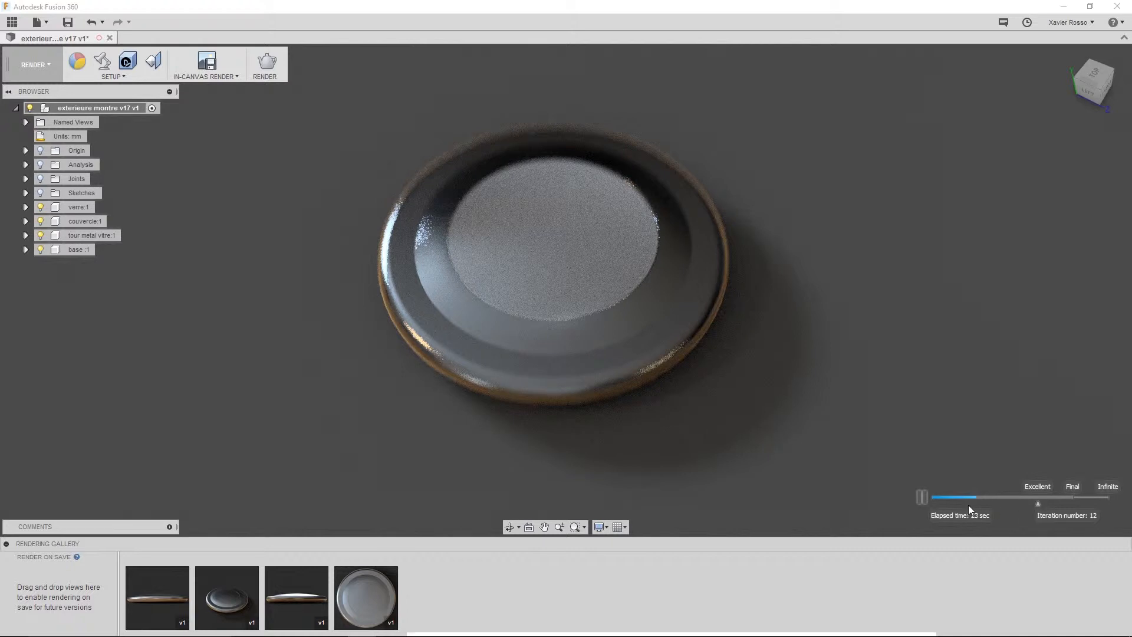
pyautogui.moveTo(1038, 510)
pyautogui.mouseDown()
pyautogui.moveTo(1013, 510)
pyautogui.moveTo(1108, 510)
pyautogui.mouseUp()
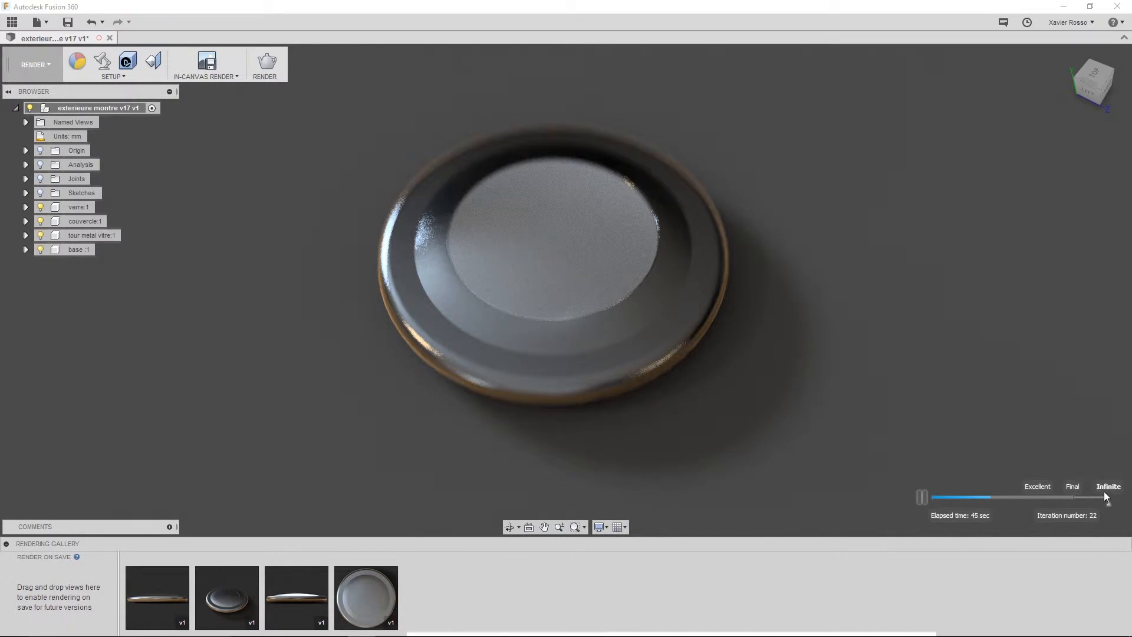
pyautogui.moveTo(1111, 511); pyautogui.dragTo(1063, 506)
# Try the Fast performance option for in-canvas rendering, switch back to Advanced at 100% resolution and accept the settings
pyautogui.click(226, 77)
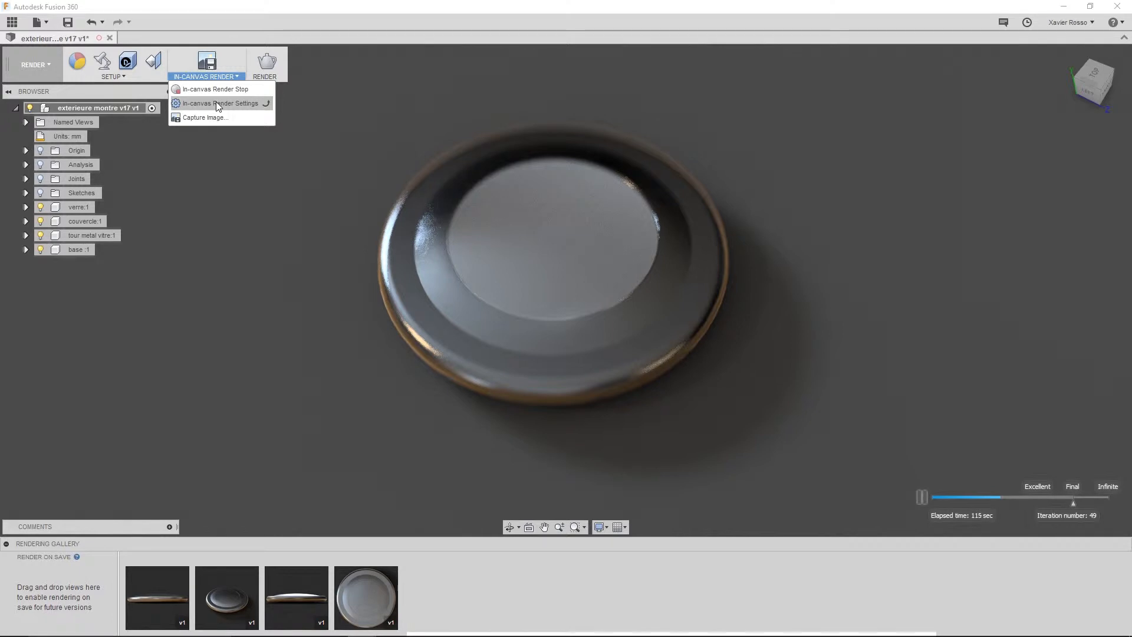
pyautogui.click(216, 103)
pyautogui.moveTo(965, 156); pyautogui.dragTo(892, 106)
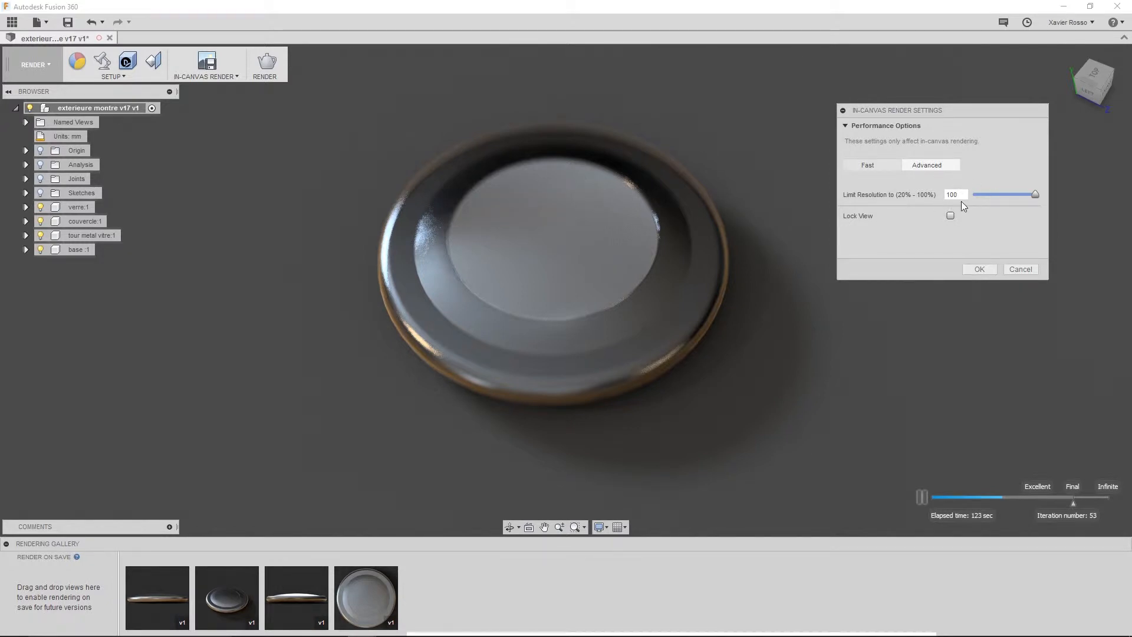
pyautogui.click(870, 167)
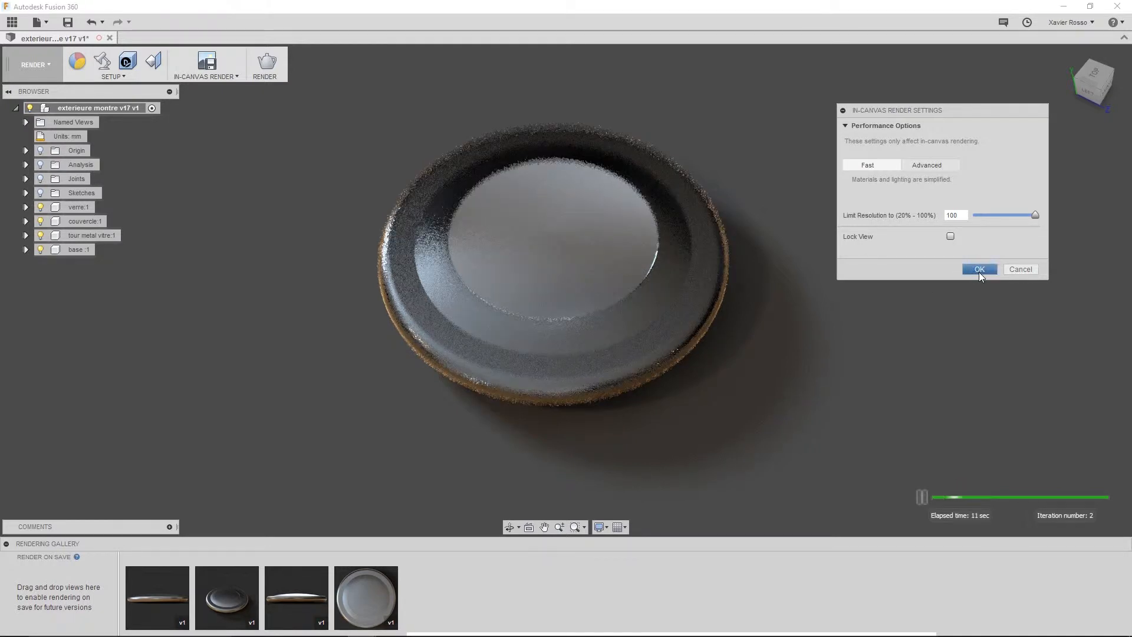
pyautogui.click(933, 167)
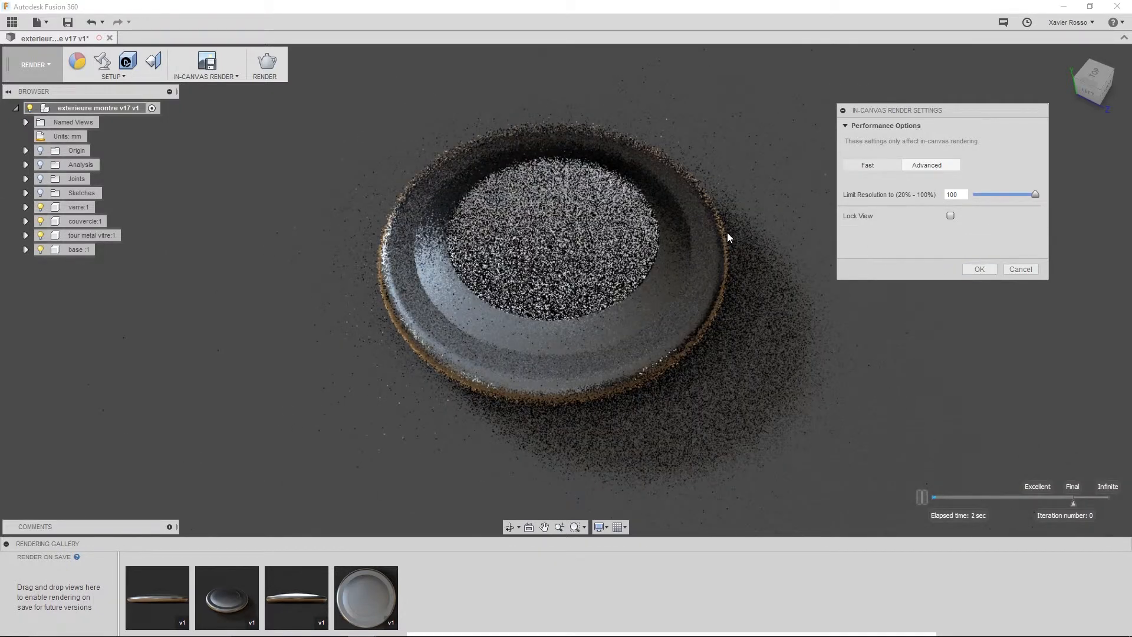
pyautogui.keyDown('shift'); pyautogui.moveTo(738, 407); pyautogui.dragTo(665, 390, button='middle'); pyautogui.keyUp('shift')
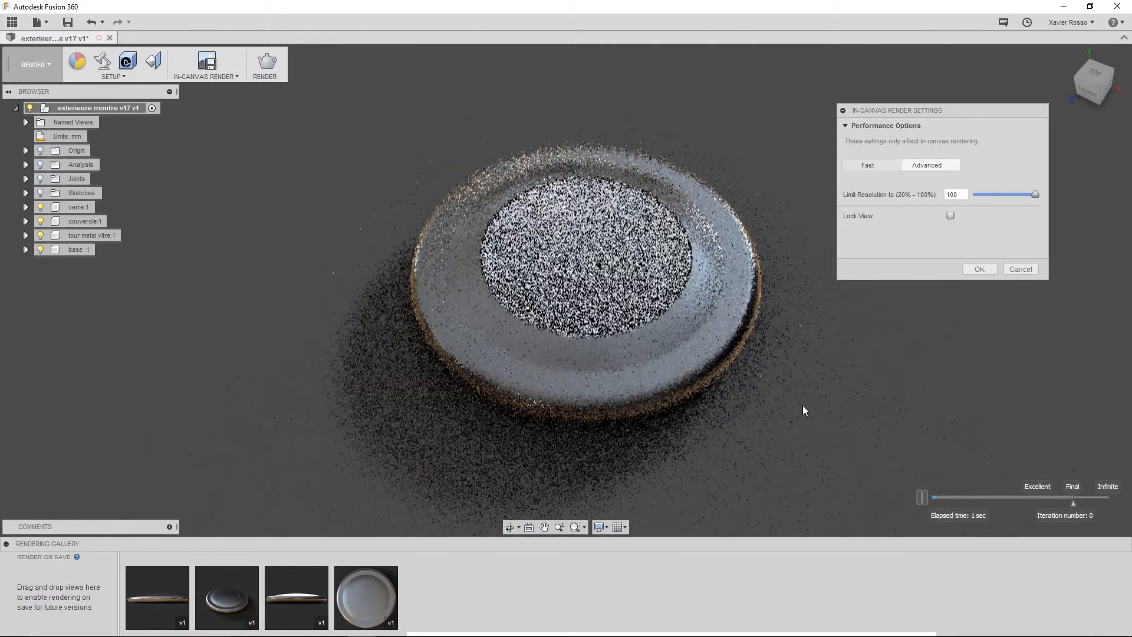
pyautogui.keyDown('shift'); pyautogui.moveTo(796, 400); pyautogui.dragTo(728, 409, button='middle'); pyautogui.keyUp('shift')
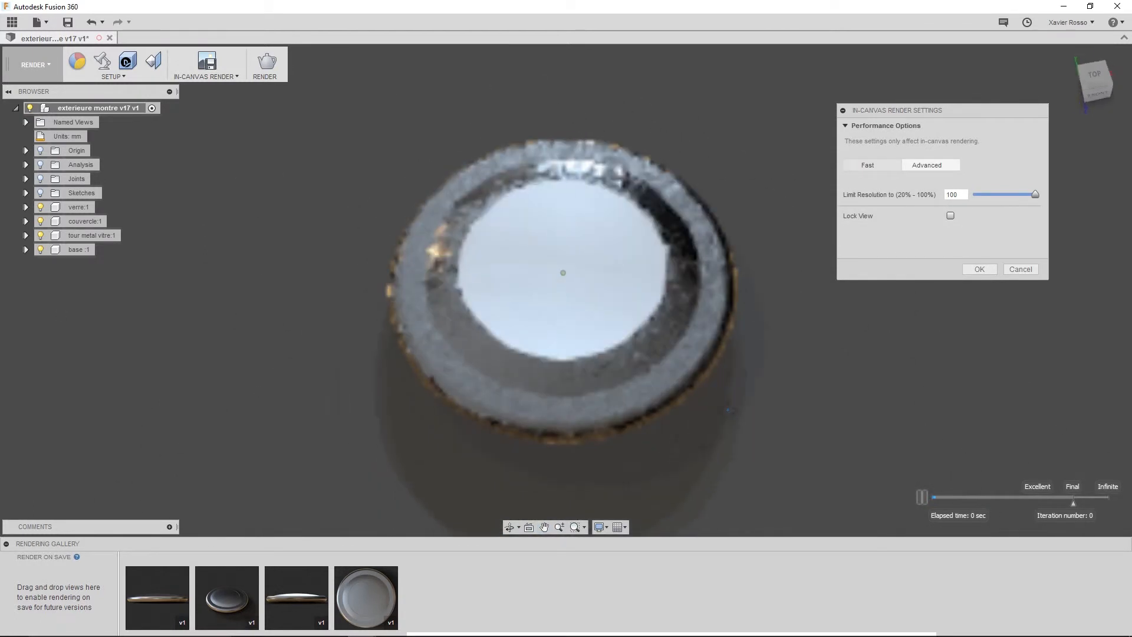
pyautogui.keyDown('shift'); pyautogui.moveTo(711, 343); pyautogui.dragTo(724, 394, button='middle'); pyautogui.keyUp('shift')
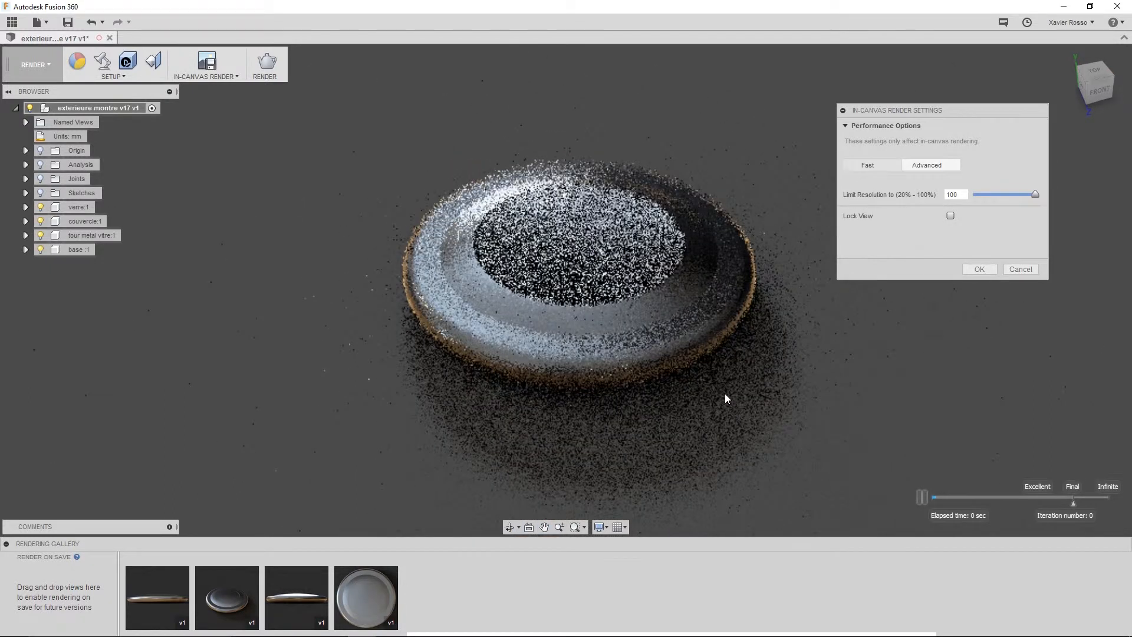
pyautogui.click(988, 270)
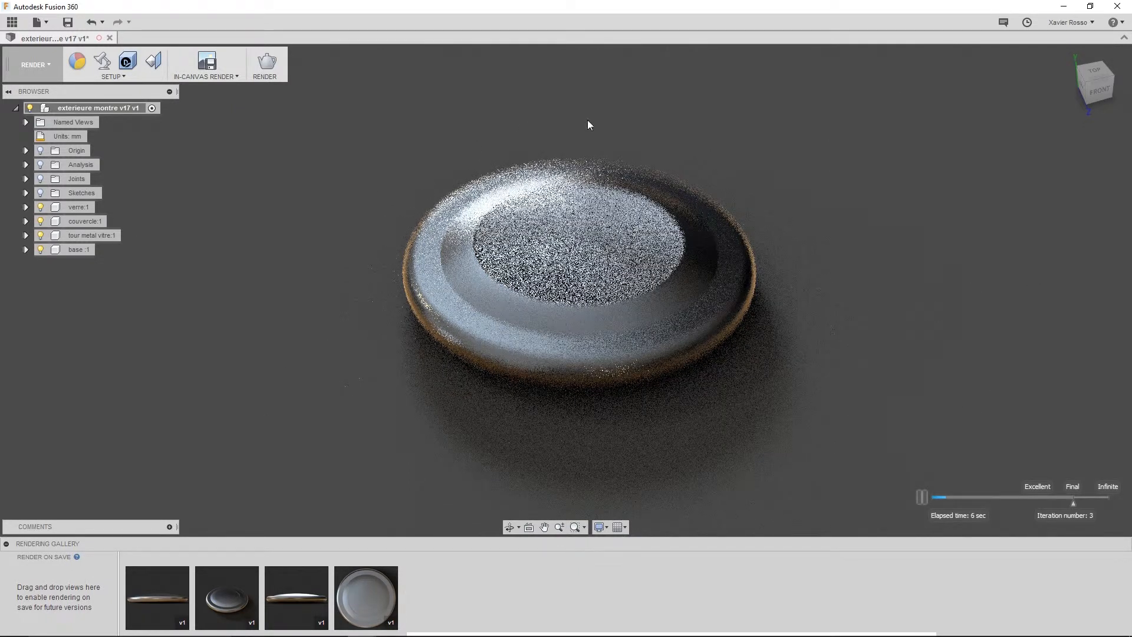
# Orient the watch case to show its top face from the front and stop the in-canvas render
pyautogui.keyDown('shift'); pyautogui.moveTo(581, 181); pyautogui.dragTo(565, 259, button='middle'); pyautogui.keyUp('shift')
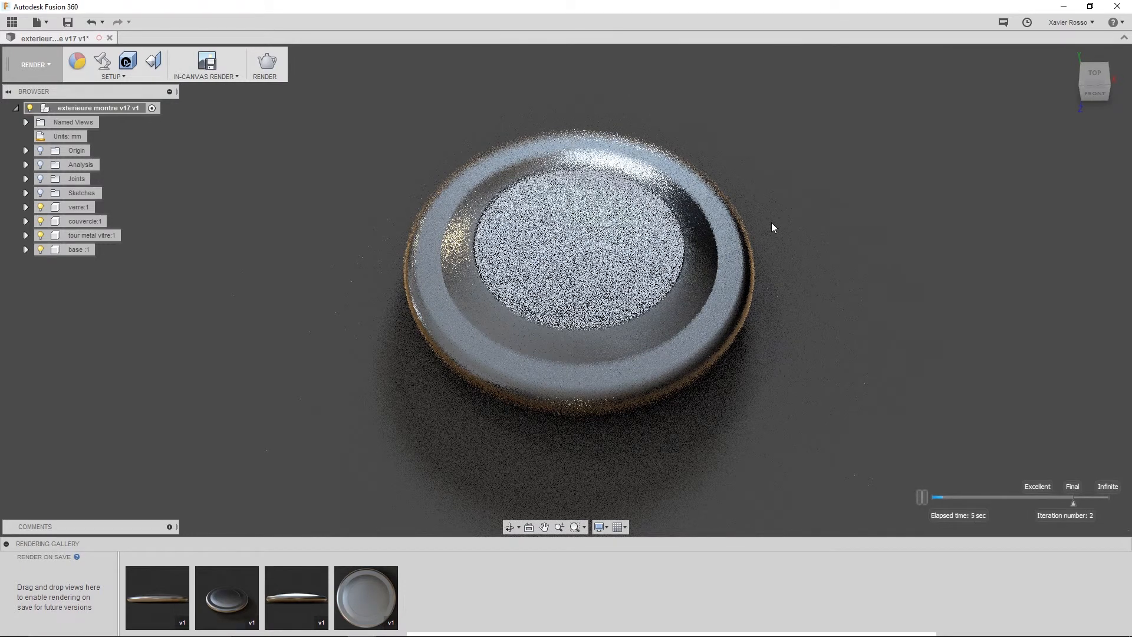
pyautogui.click(218, 77)
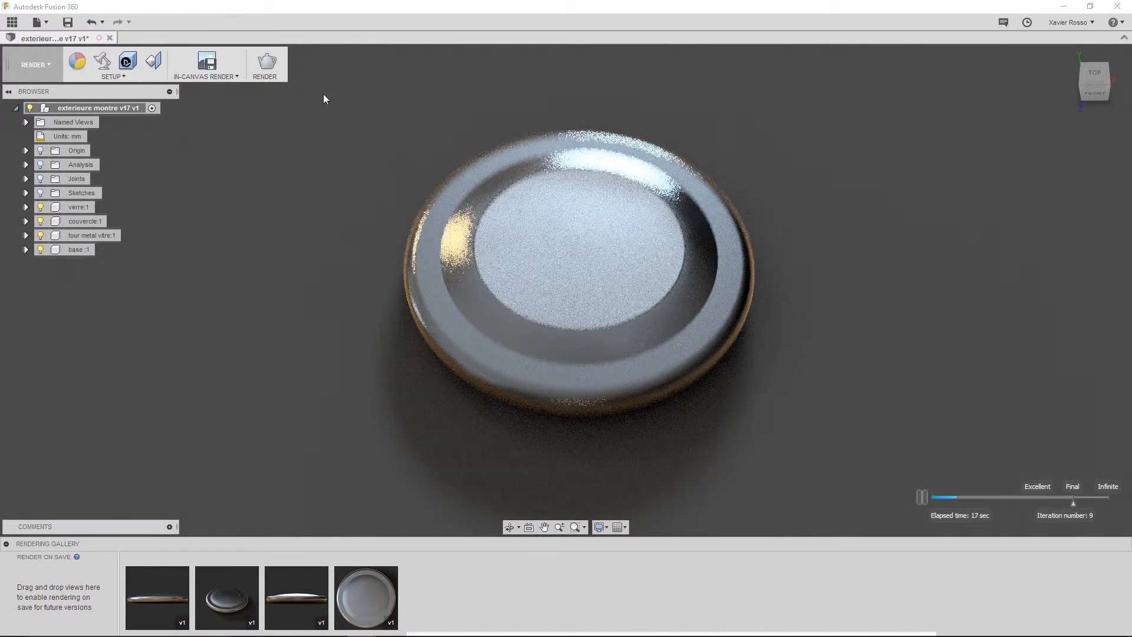
pyautogui.click(200, 78)
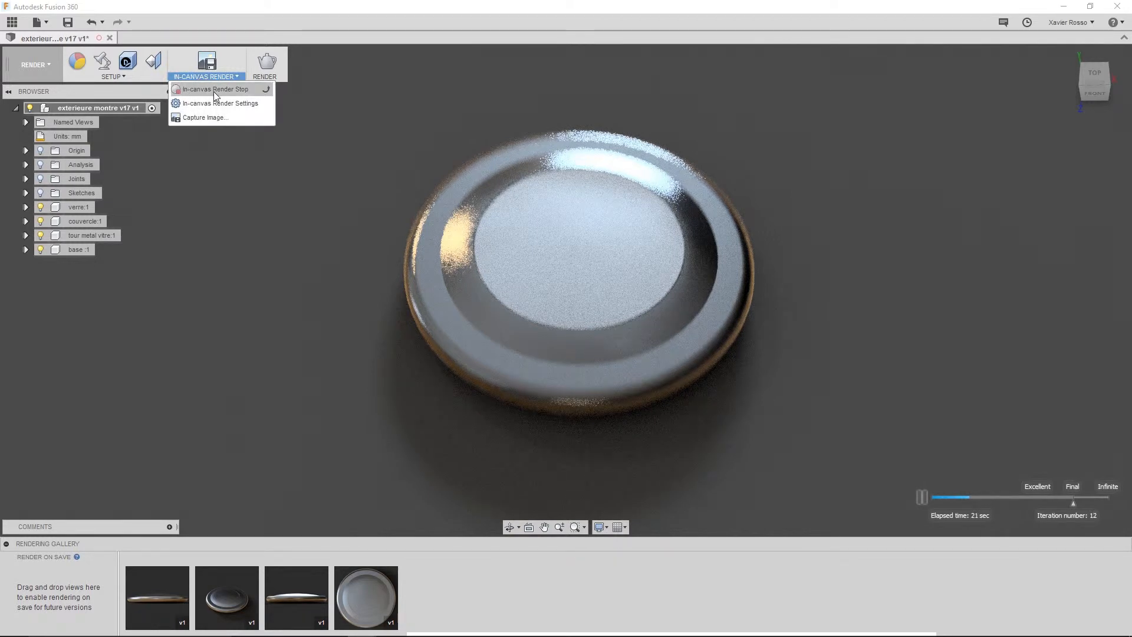
pyautogui.click(215, 89)
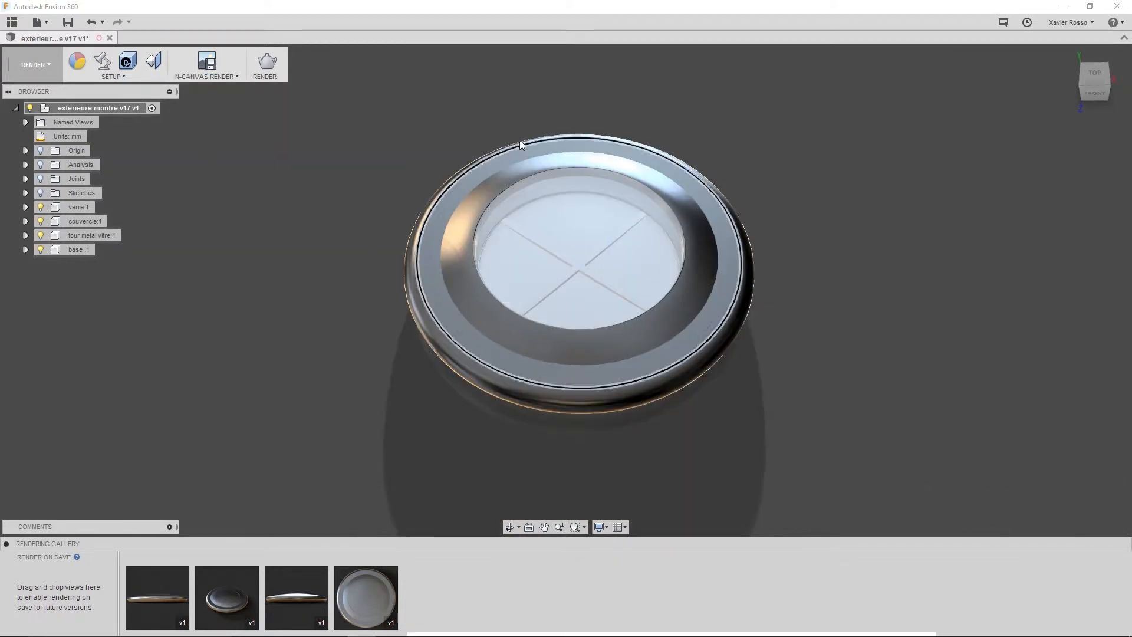
# Open the final render settings and set the custom image size to 1080p, 1920x1080
pyautogui.click(264, 64)
pyautogui.moveTo(530, 195); pyautogui.dragTo(442, 21)
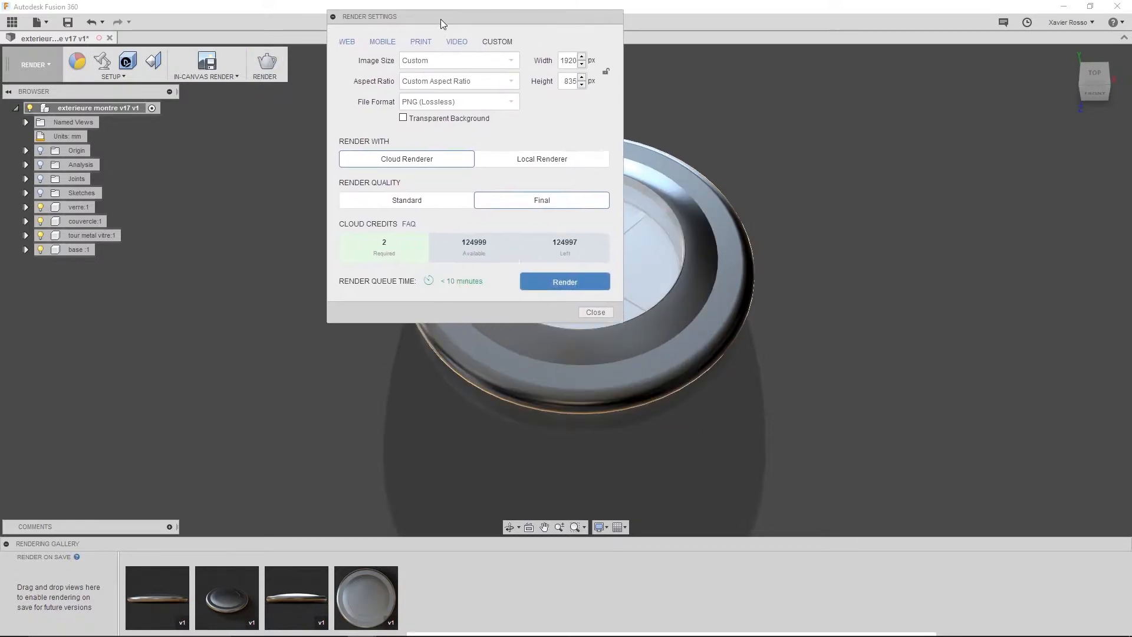
pyautogui.doubleClick(560, 61)
pyautogui.doubleClick(567, 81)
pyautogui.click(509, 62)
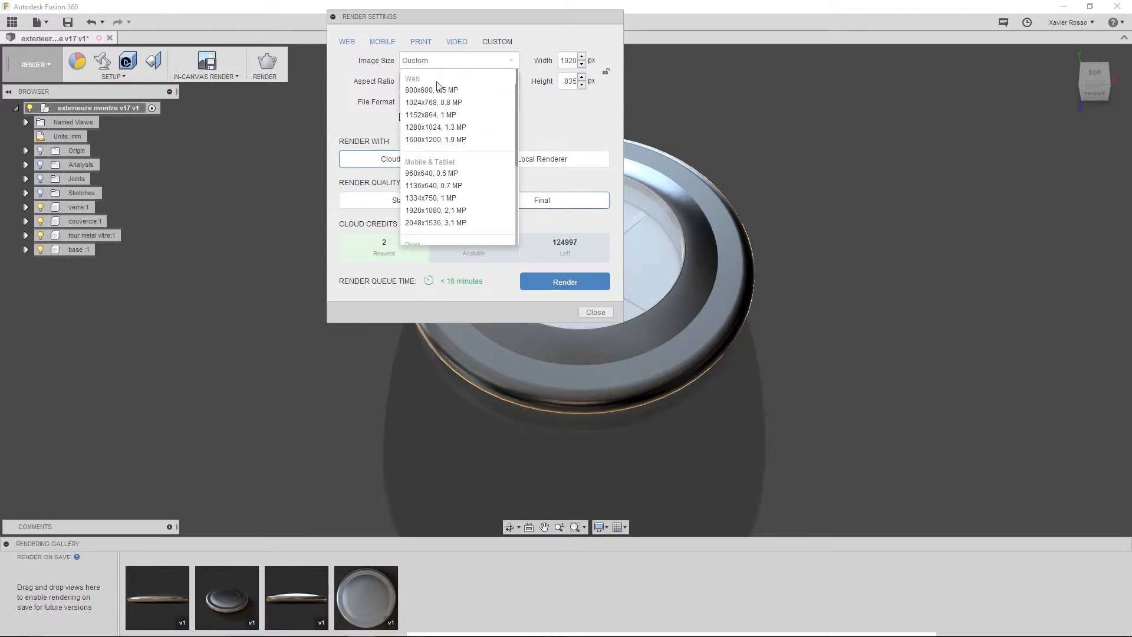
pyautogui.scroll(-2, 435, 171)
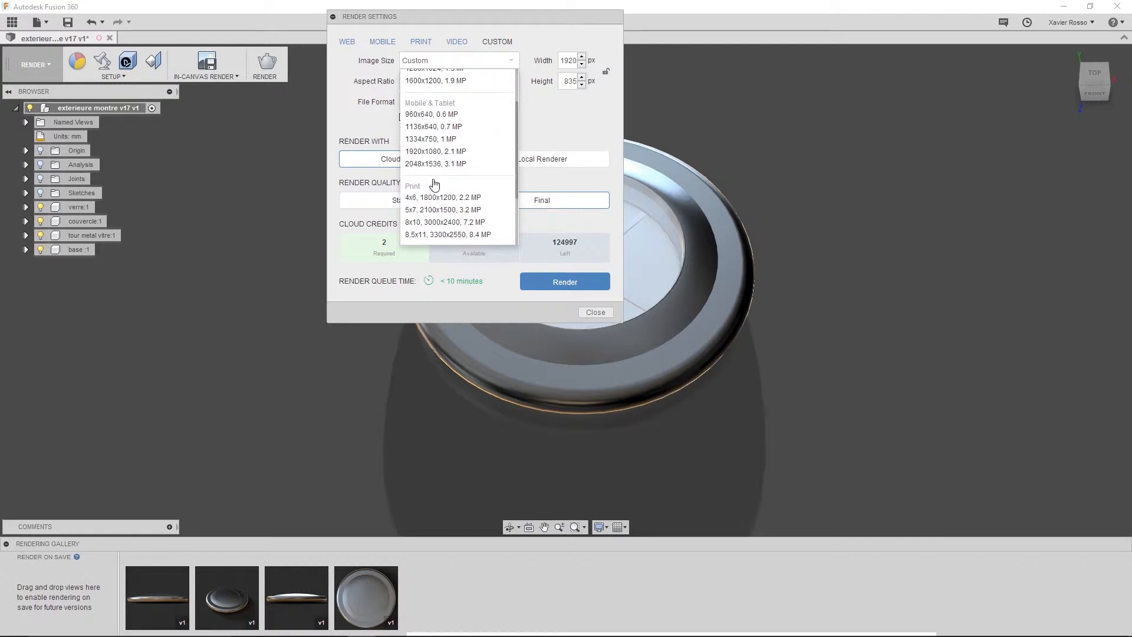
pyautogui.scroll(-2, 435, 185)
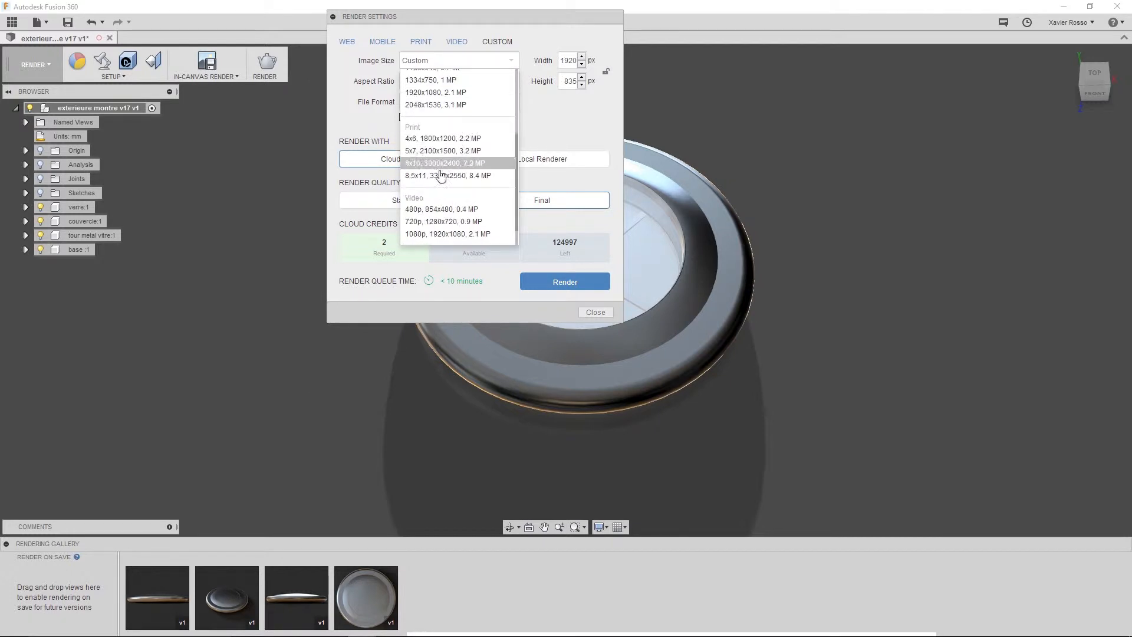
pyautogui.click(436, 235)
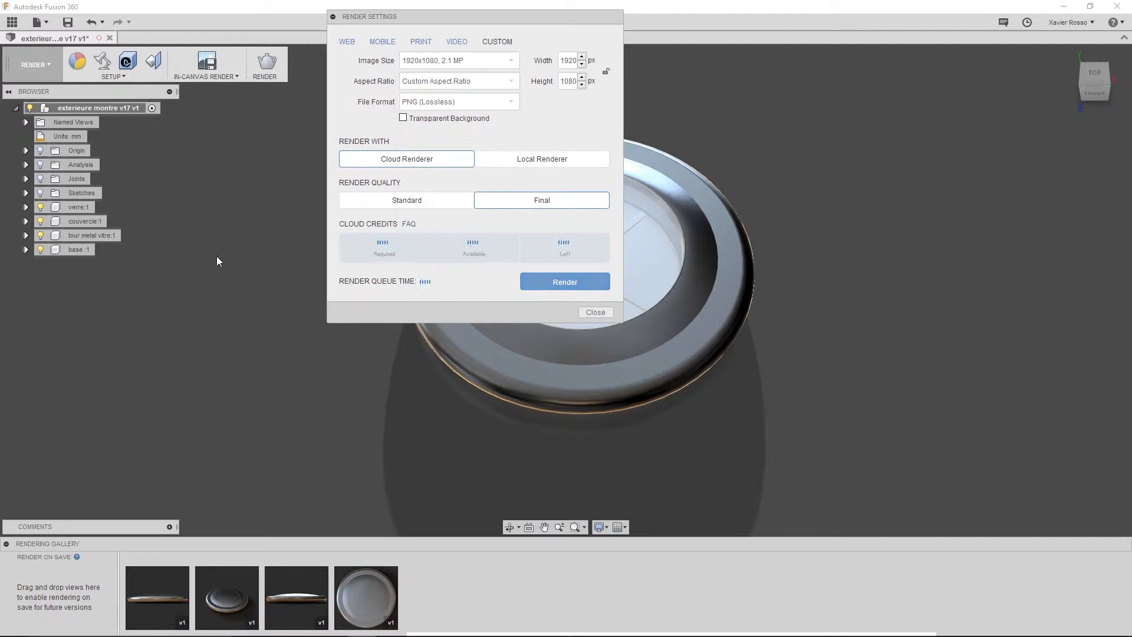
# Examine the Web, Mobile, Print and Video image size presets in the render settings, and return to the Custom settings
pyautogui.click(460, 43)
pyautogui.click(421, 42)
pyautogui.click(382, 40)
pyautogui.click(348, 41)
pyautogui.click(423, 44)
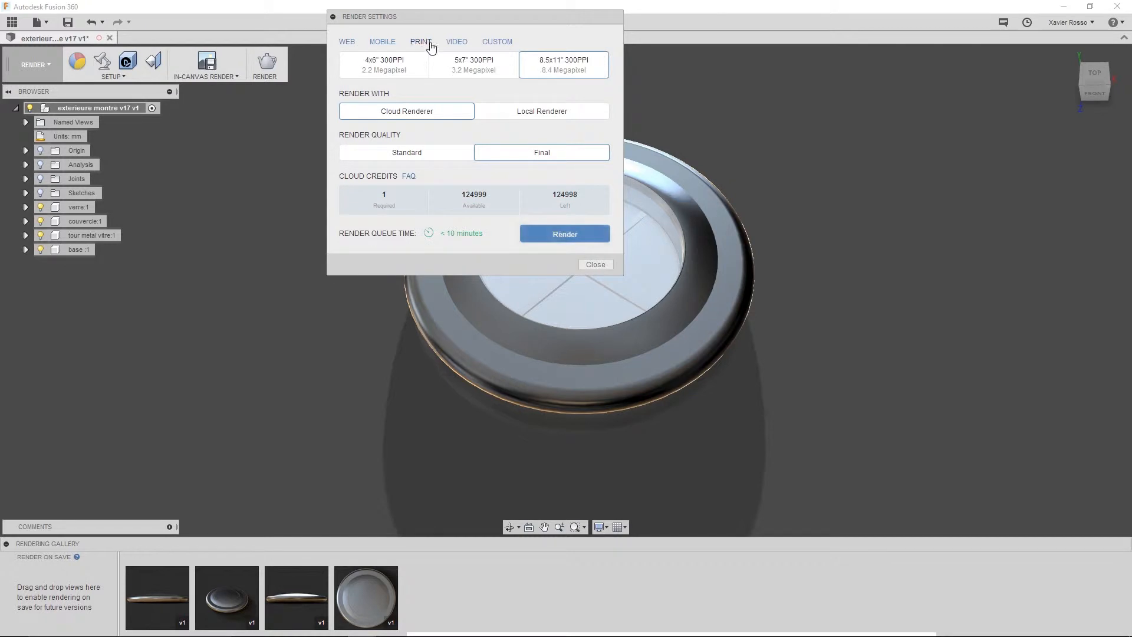
pyautogui.click(458, 42)
pyautogui.click(497, 42)
pyautogui.click(380, 42)
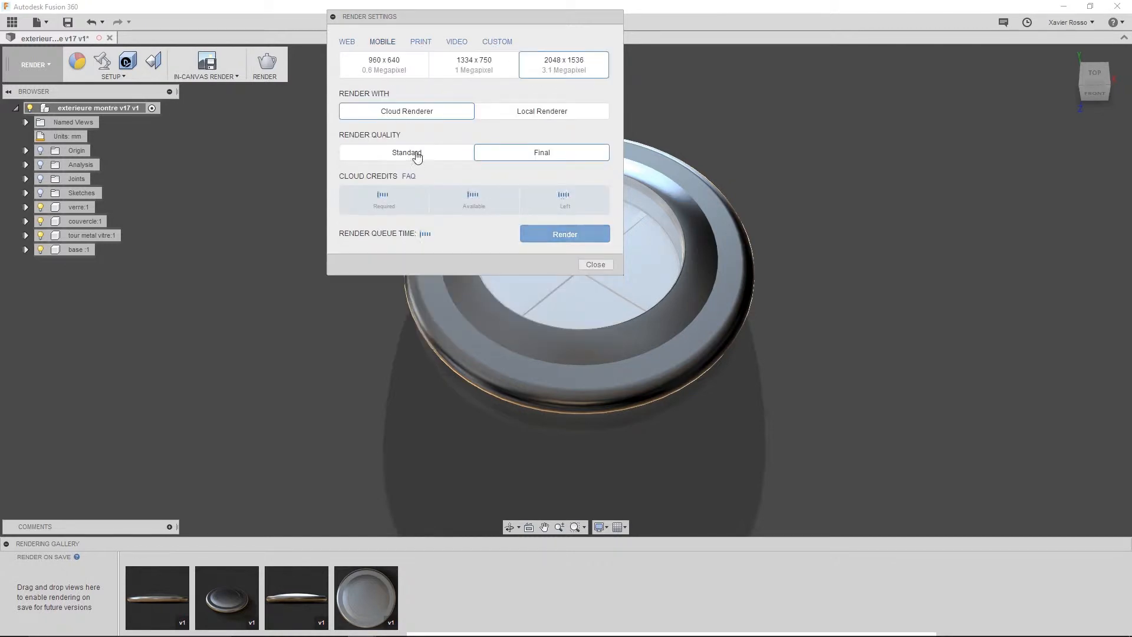
pyautogui.moveTo(419, 17); pyautogui.dragTo(434, 18)
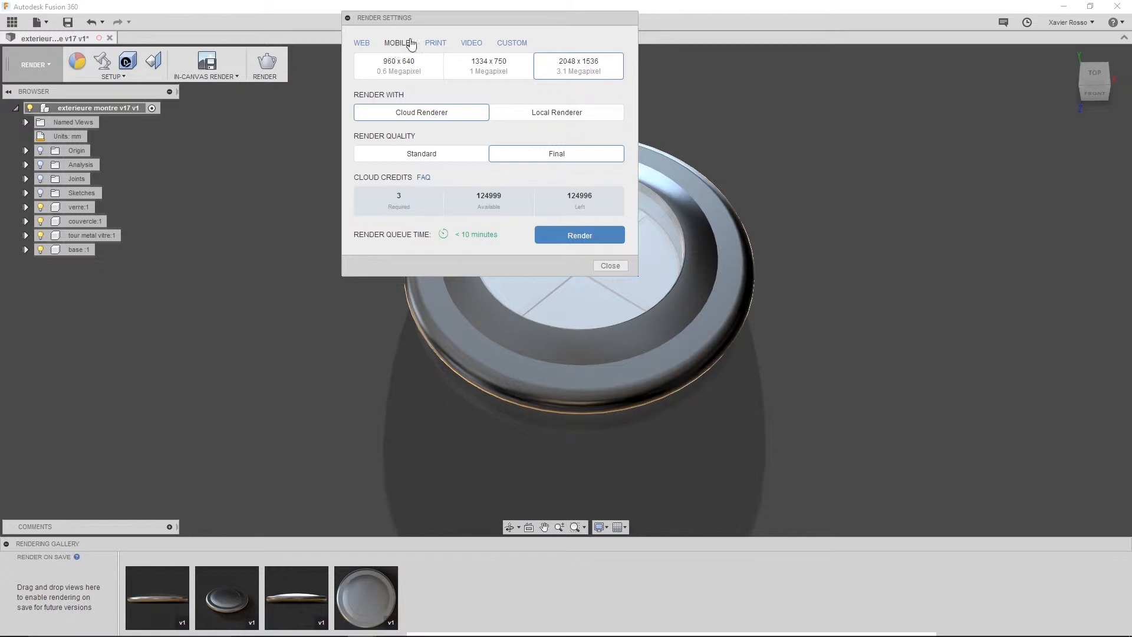
pyautogui.click(362, 44)
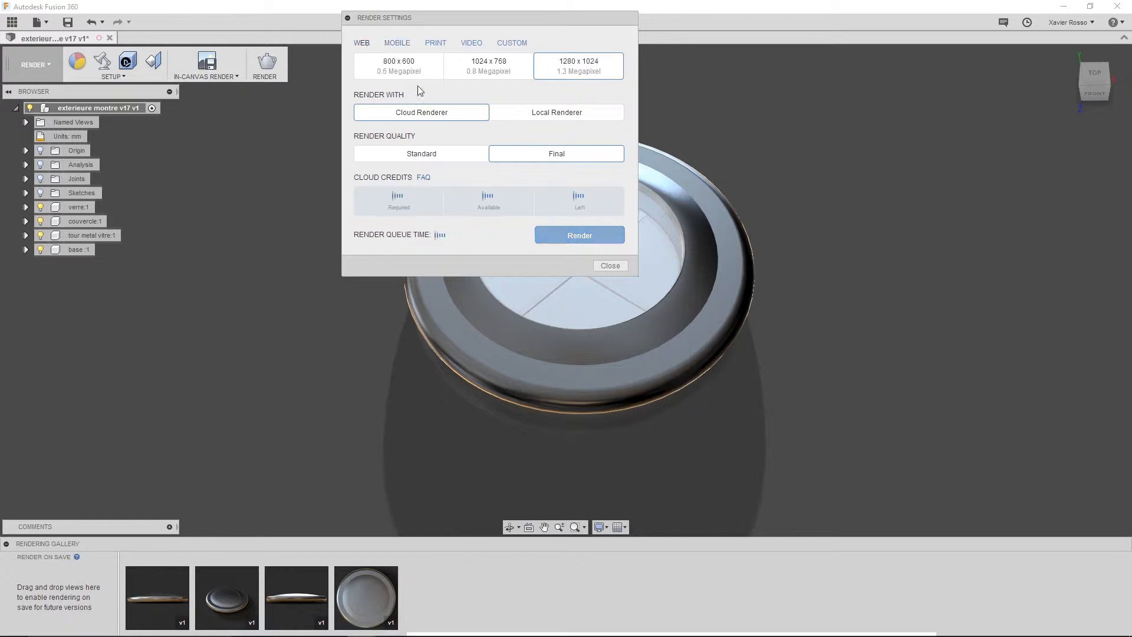
pyautogui.click(440, 44)
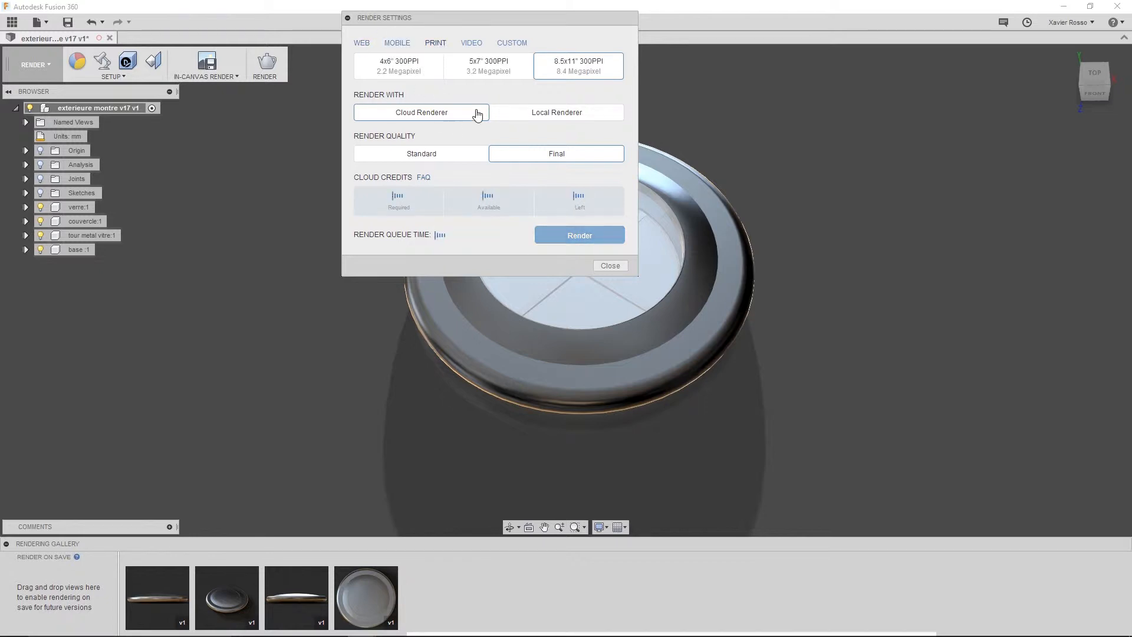
pyautogui.click(471, 43)
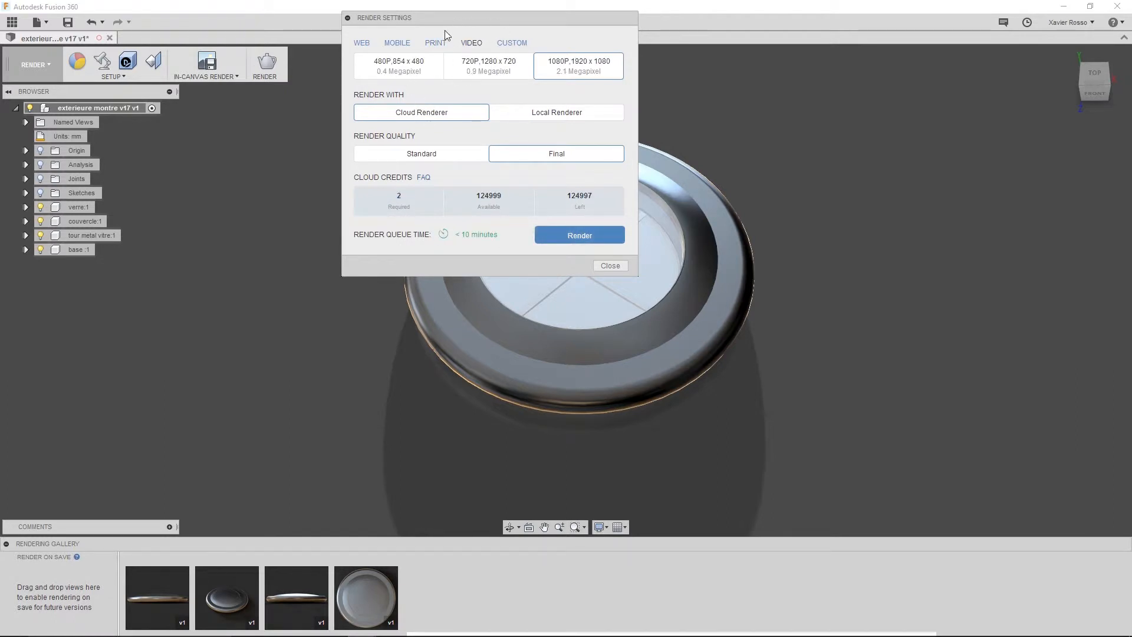
pyautogui.click(508, 45)
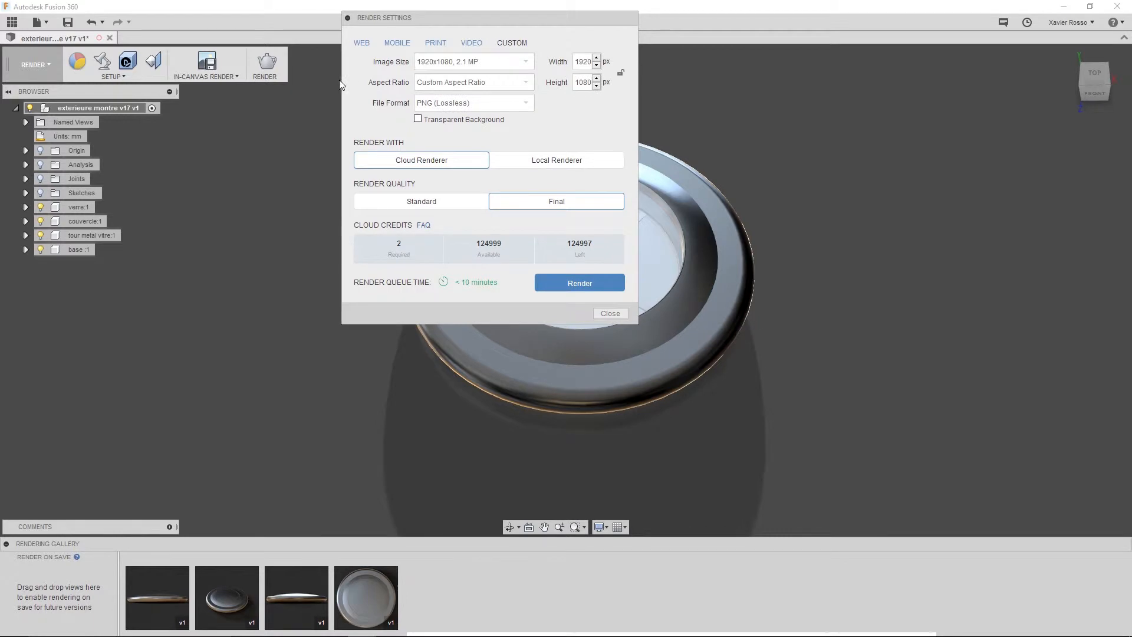
# Review the image size and aspect ratio choices, keeping 1920x1080 and Custom Aspect Ratio selected
pyautogui.click(493, 66)
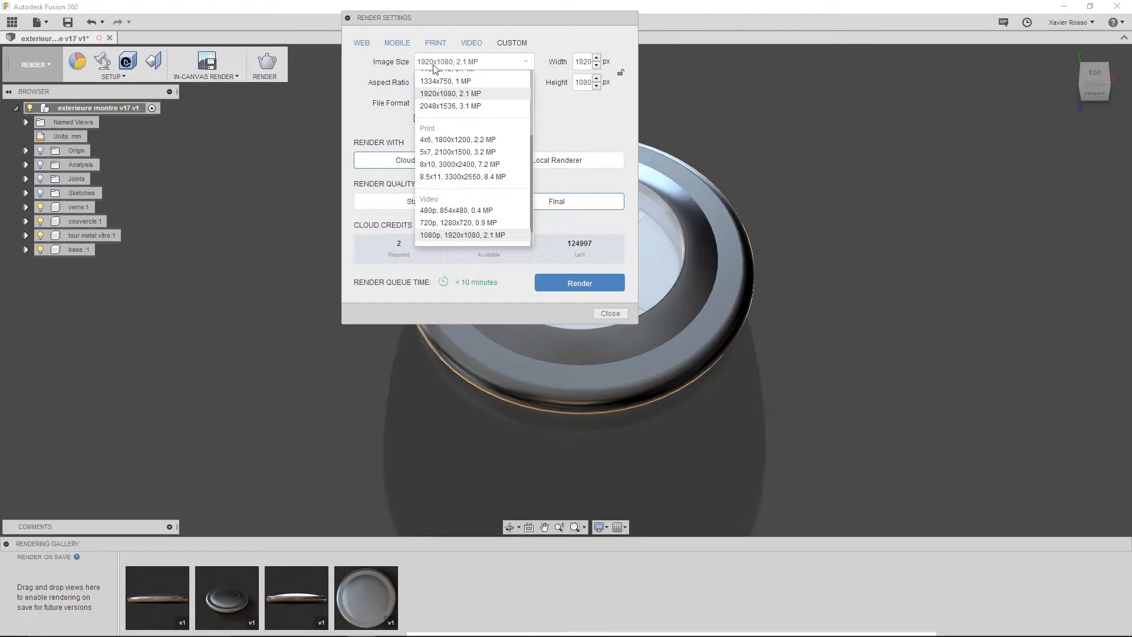
pyautogui.click(429, 95)
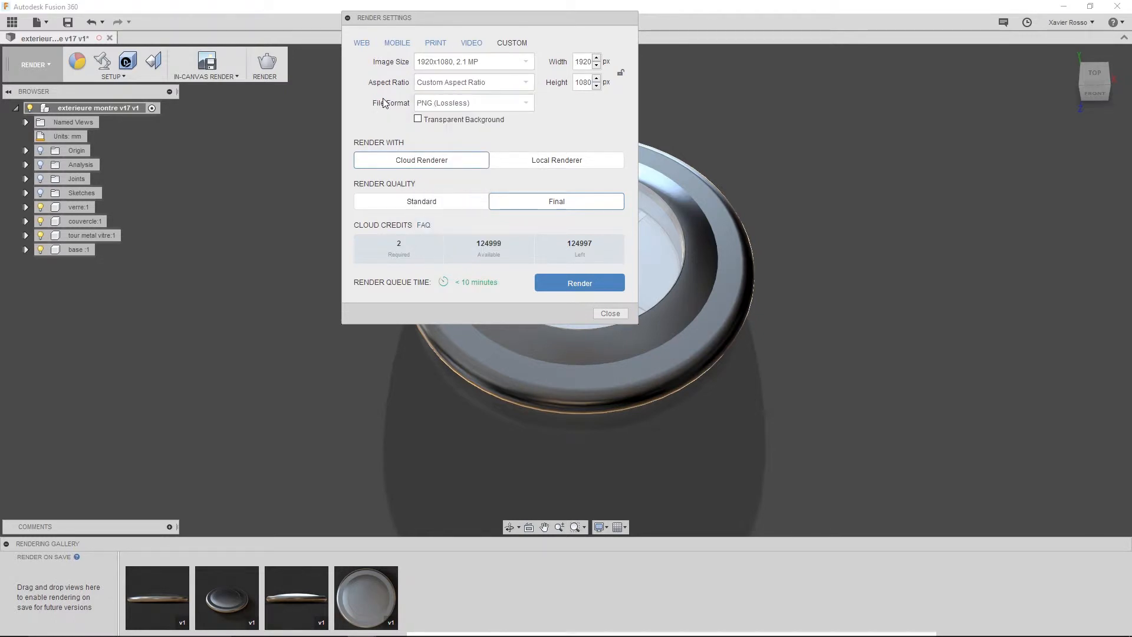
pyautogui.click(444, 84)
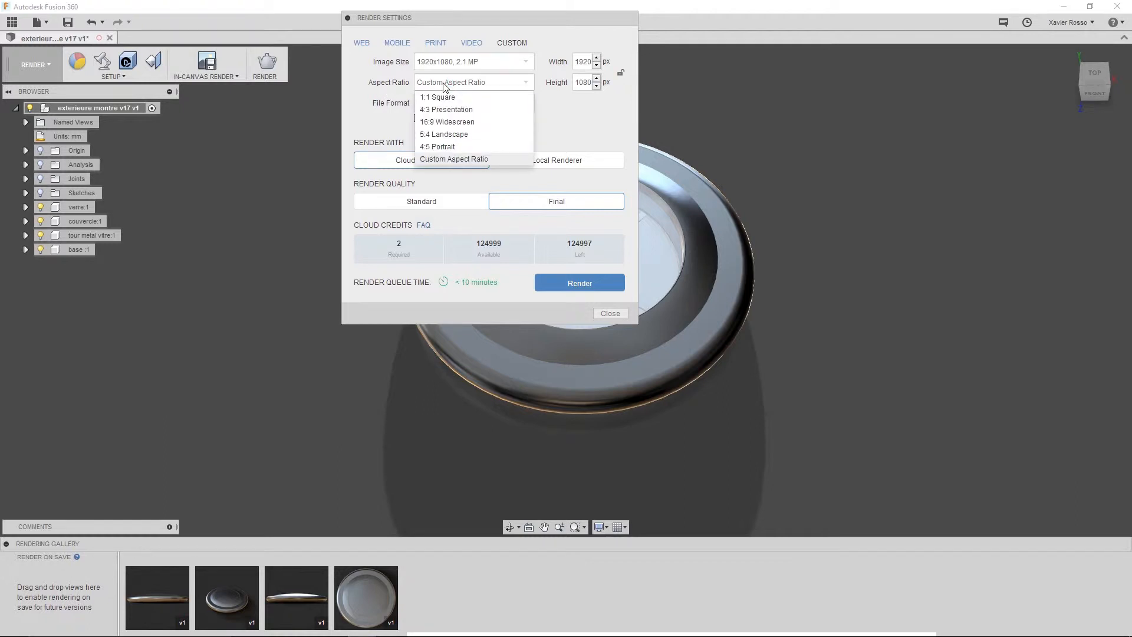
pyautogui.click(475, 159)
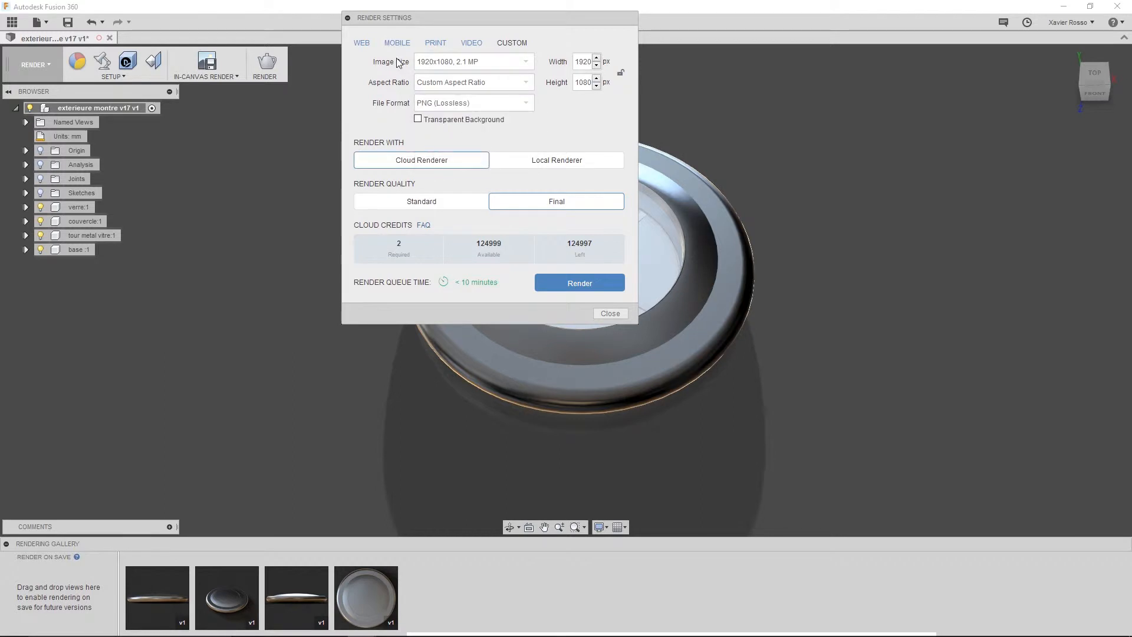
# Try the 1:1 Square aspect ratio, replace it with 16:9 Widescreen, and lower the render width to 1919 px
pyautogui.click(458, 83)
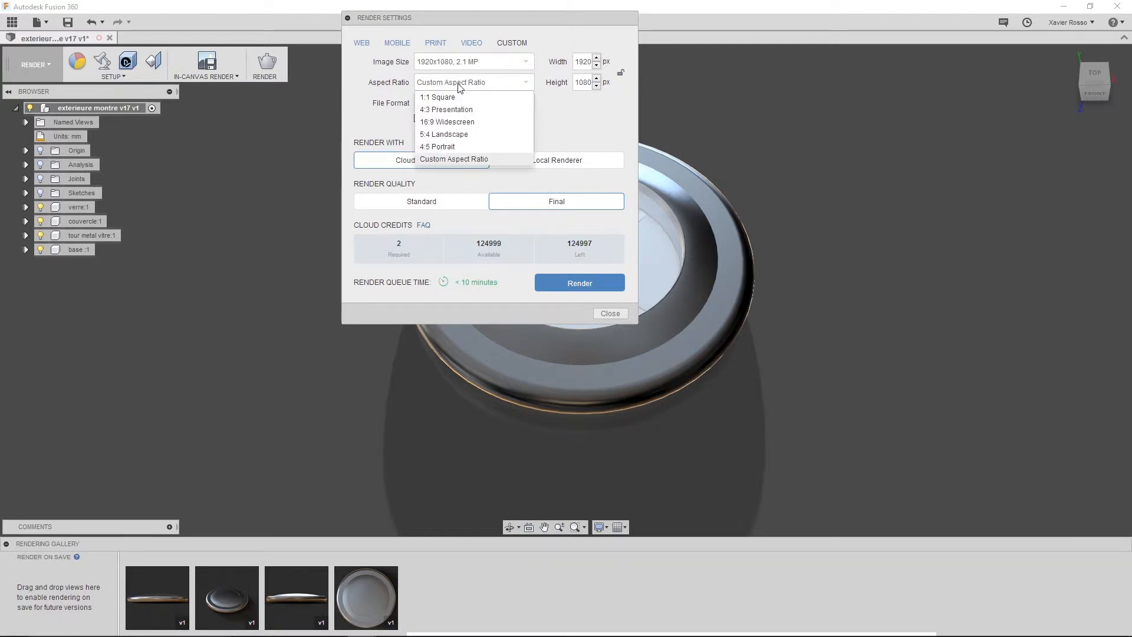
pyautogui.click(446, 100)
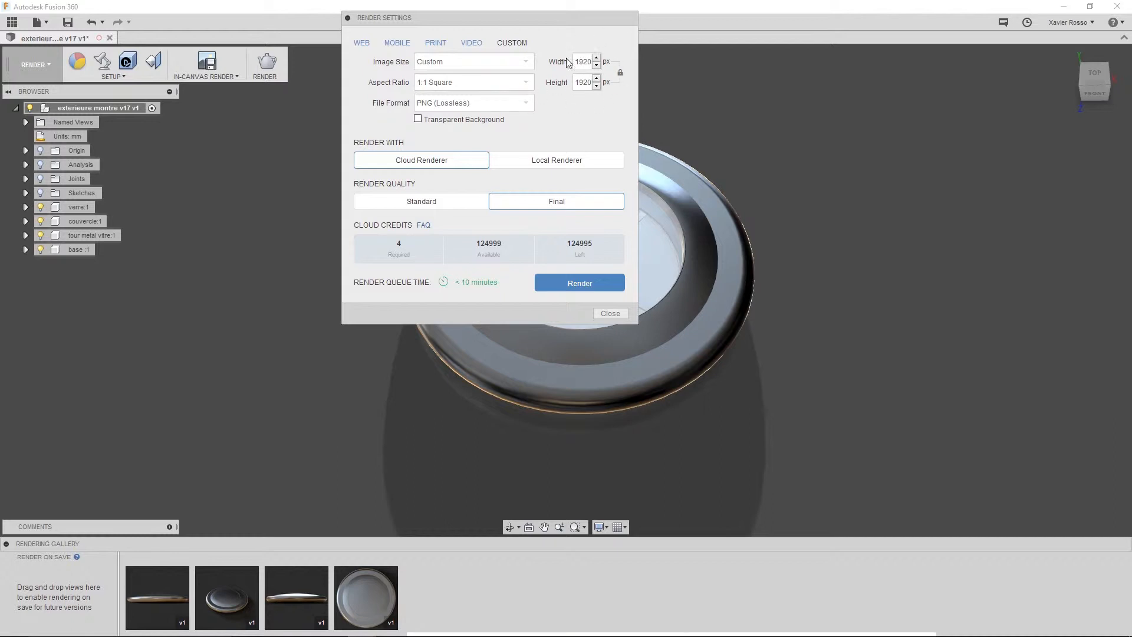
pyautogui.click(507, 83)
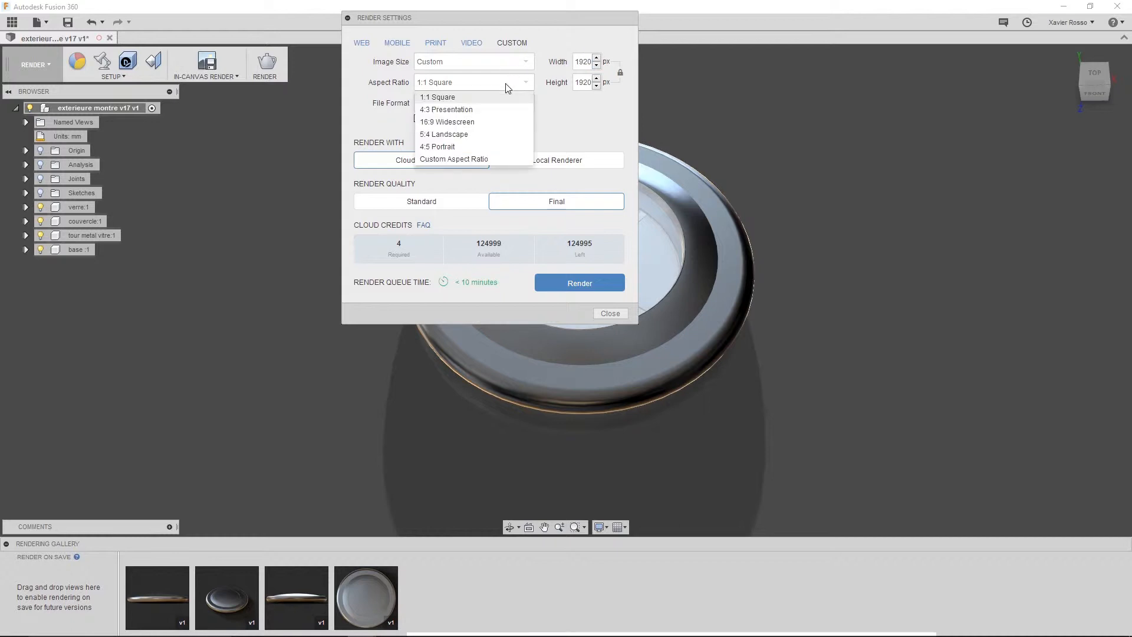
pyautogui.click(429, 122)
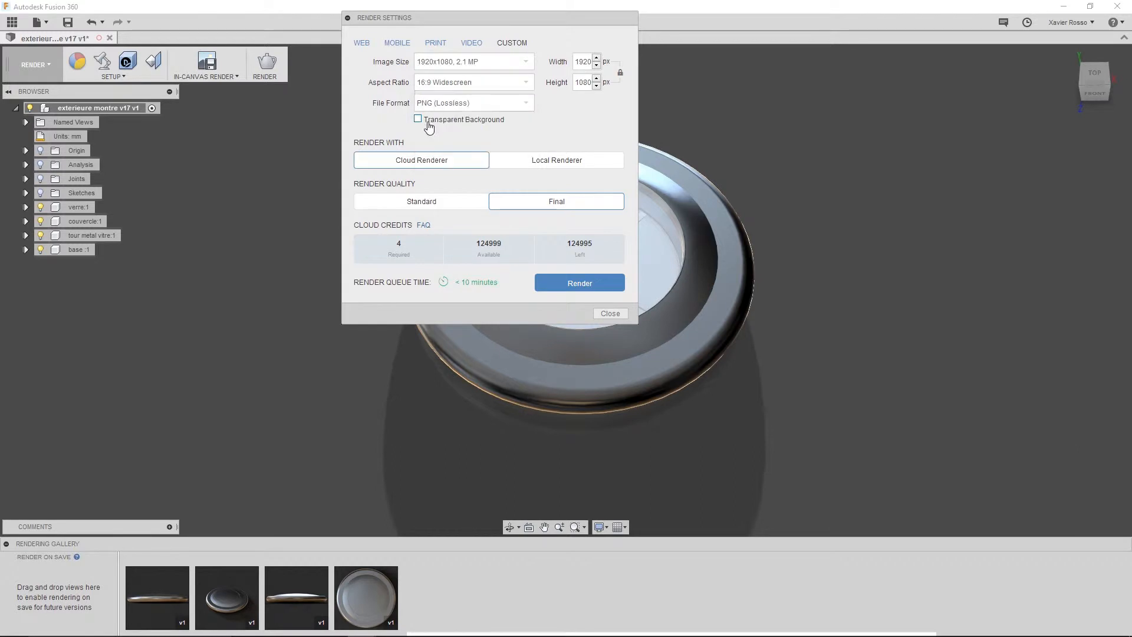
pyautogui.tripleClick(595, 66)
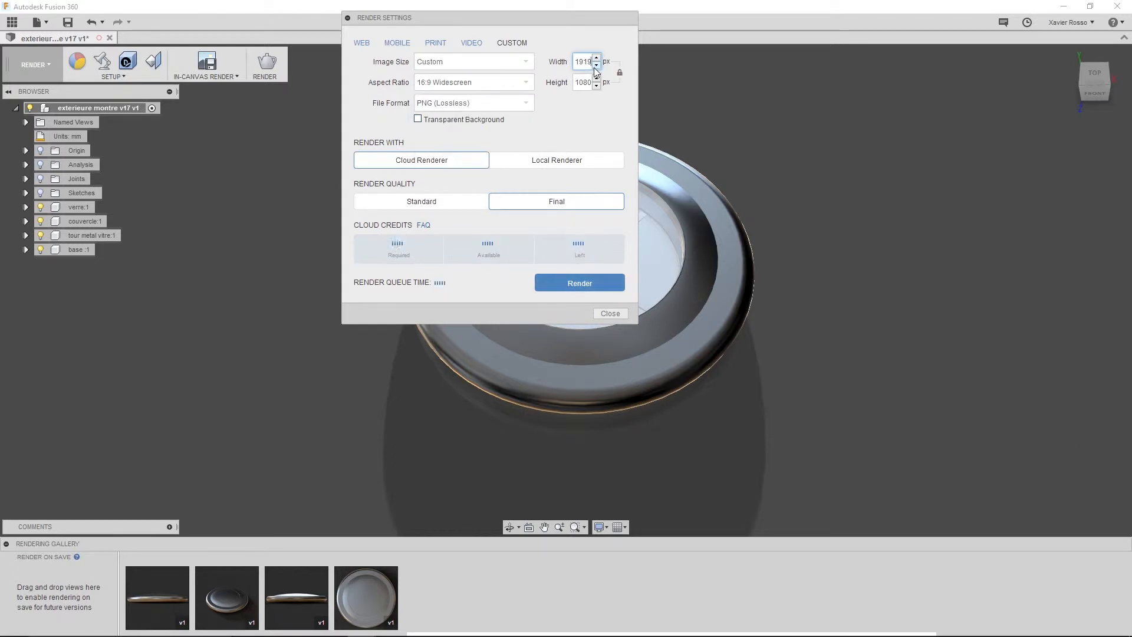
# Lower the render width step by step to 1902 px, keeping the 16:9 Widescreen proportions locked
pyautogui.doubleClick(595, 65)
pyautogui.doubleClick(596, 65)
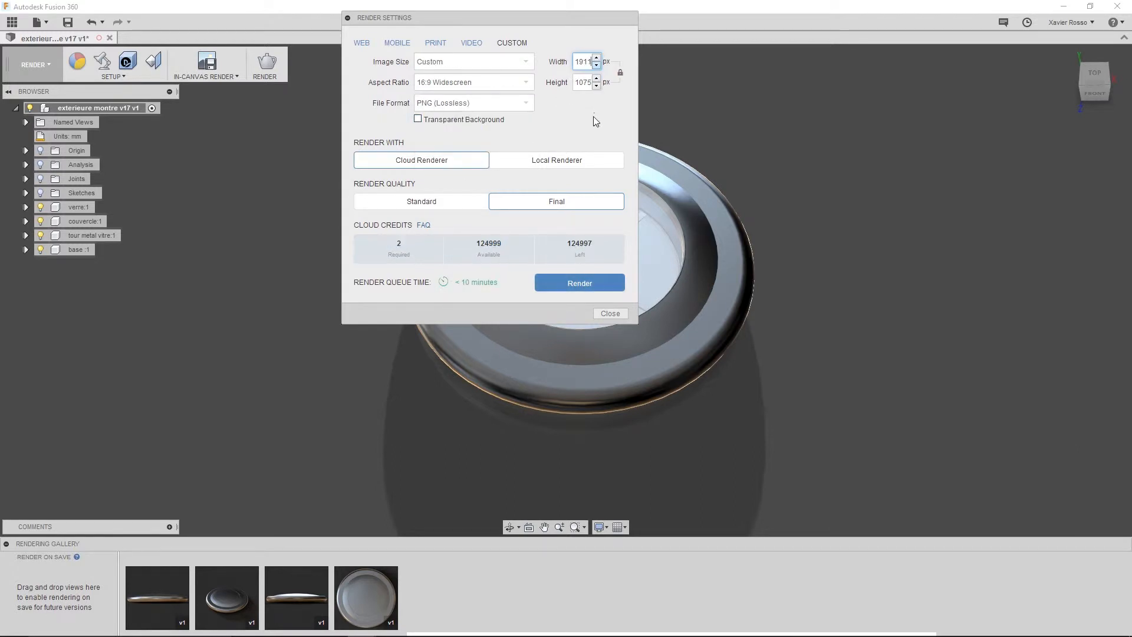
pyautogui.doubleClick(596, 65)
pyautogui.doubleClick(597, 66)
pyautogui.click(596, 66)
pyautogui.doubleClick(598, 67)
pyautogui.doubleClick(597, 67)
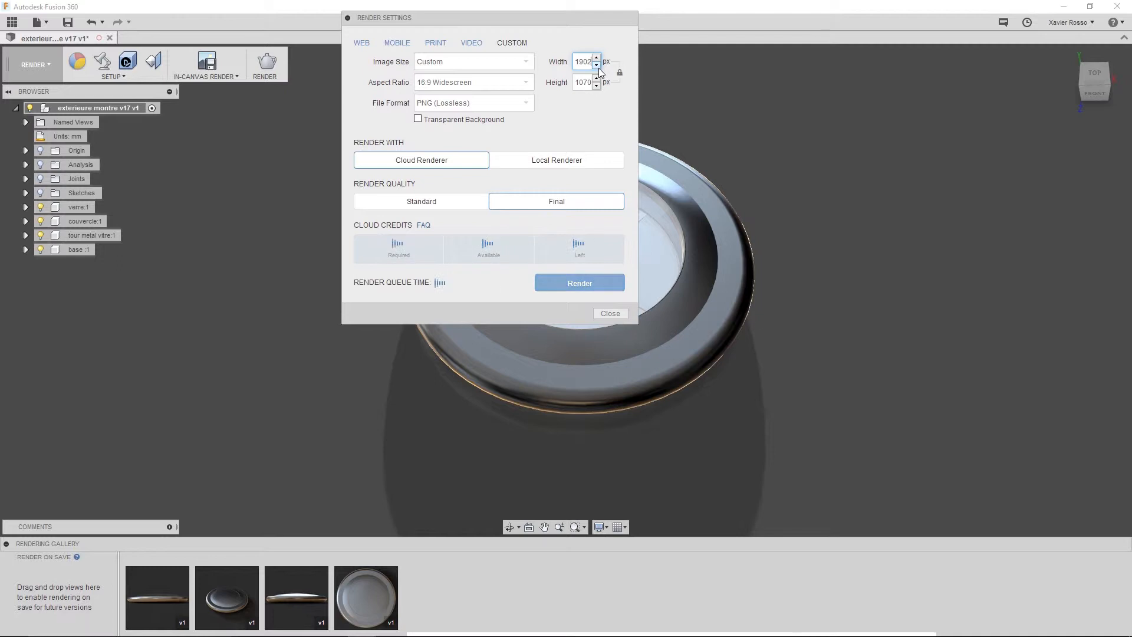
# Try a render width of 720 px, and replace it with 1920 px at 16:9 Widescreen
pyautogui.doubleClick(581, 62)
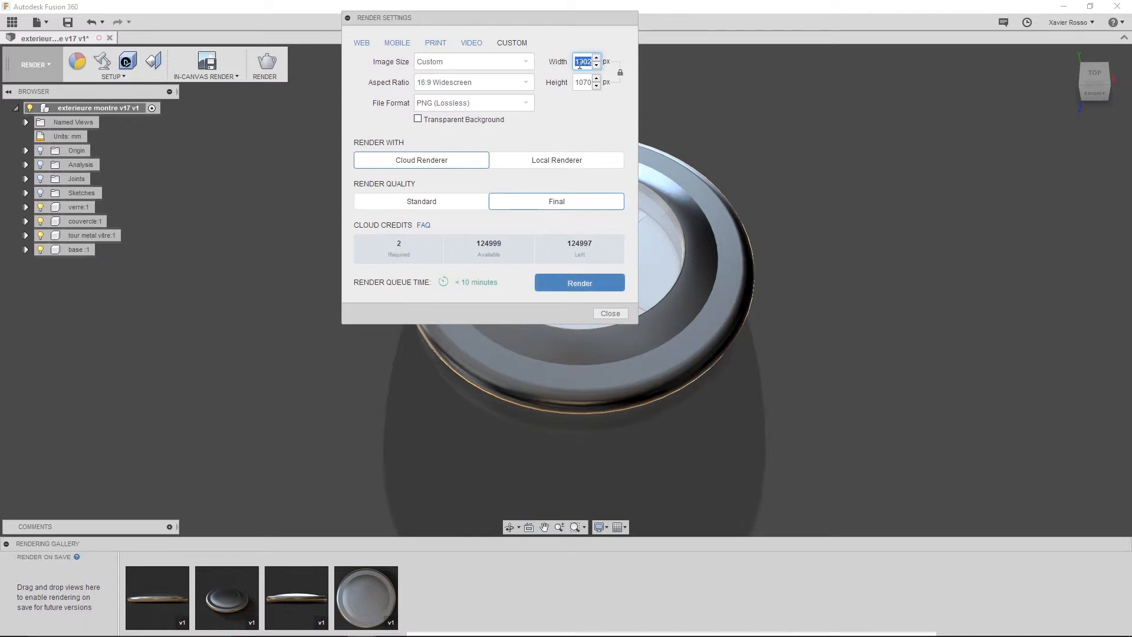
pyautogui.write('720')
pyautogui.doubleClick(589, 60)
pyautogui.write('1920')
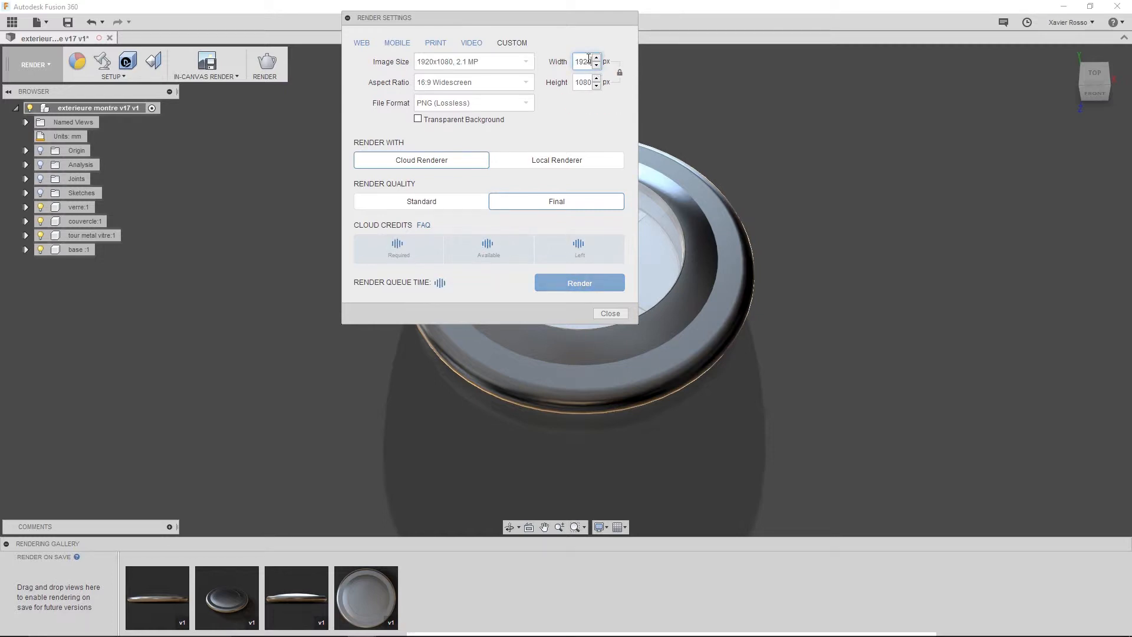
pyautogui.click(589, 124)
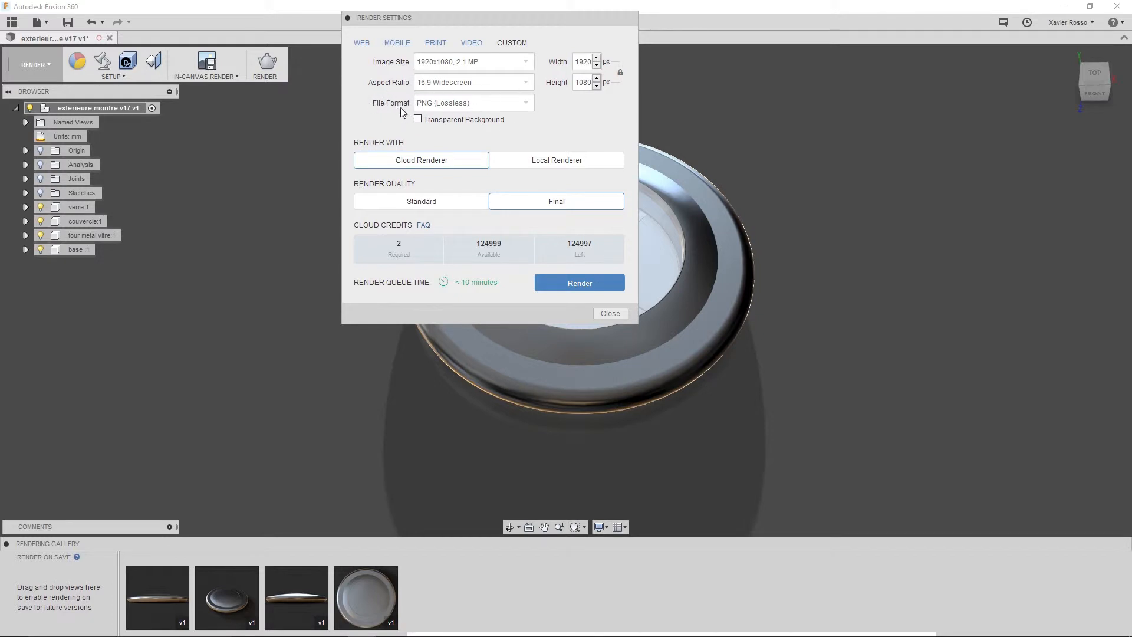
# Try the PNG (Lossless), JPEG (High Quality) and TIFF (Uncompressed) file formats for the render
pyautogui.click(449, 106)
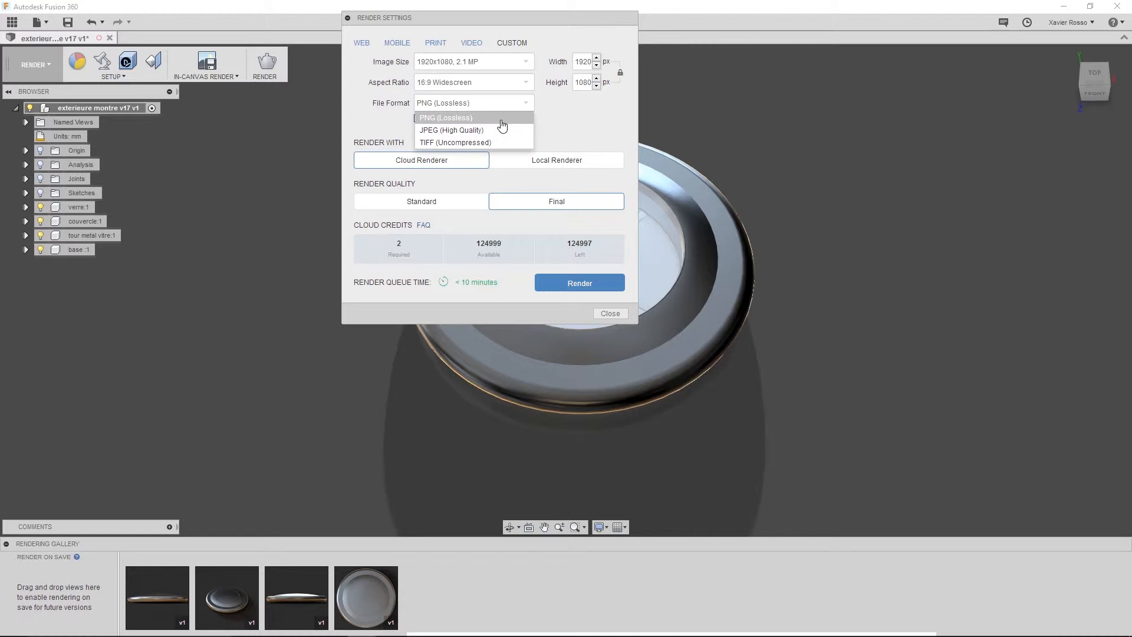
pyautogui.click(478, 118)
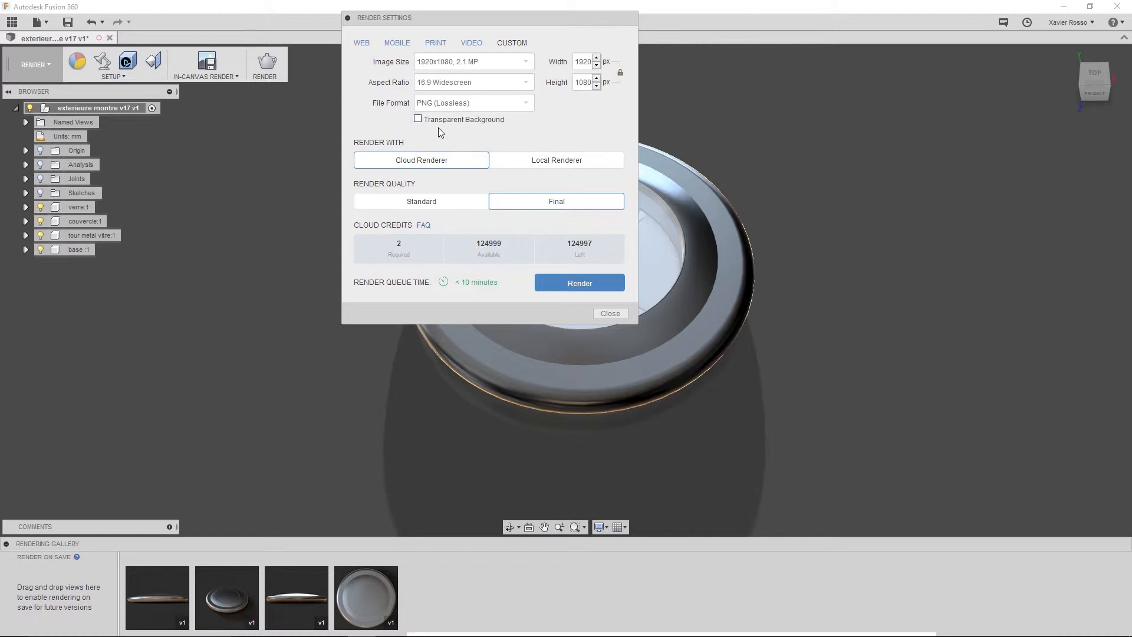
pyautogui.click(418, 120)
pyautogui.click(529, 104)
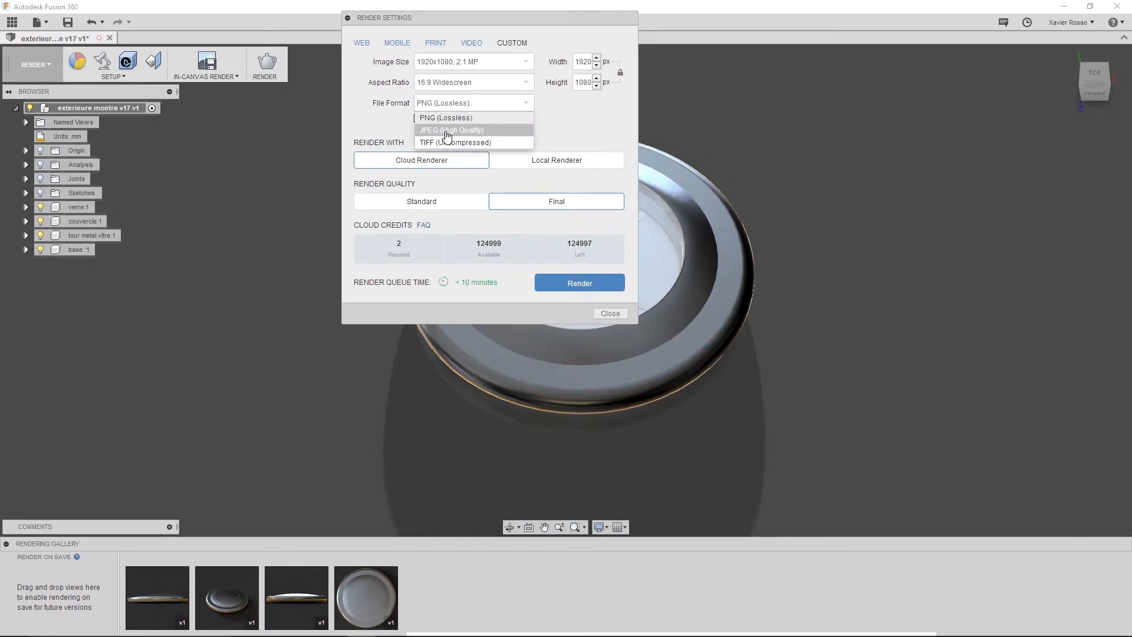
pyautogui.click(465, 129)
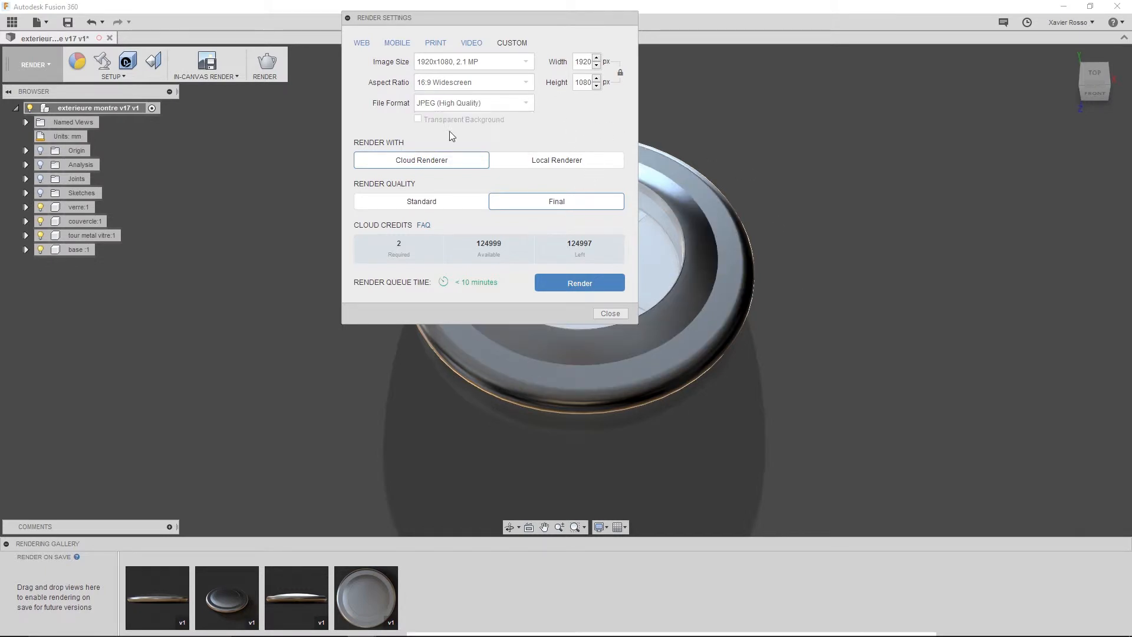
pyautogui.click(524, 104)
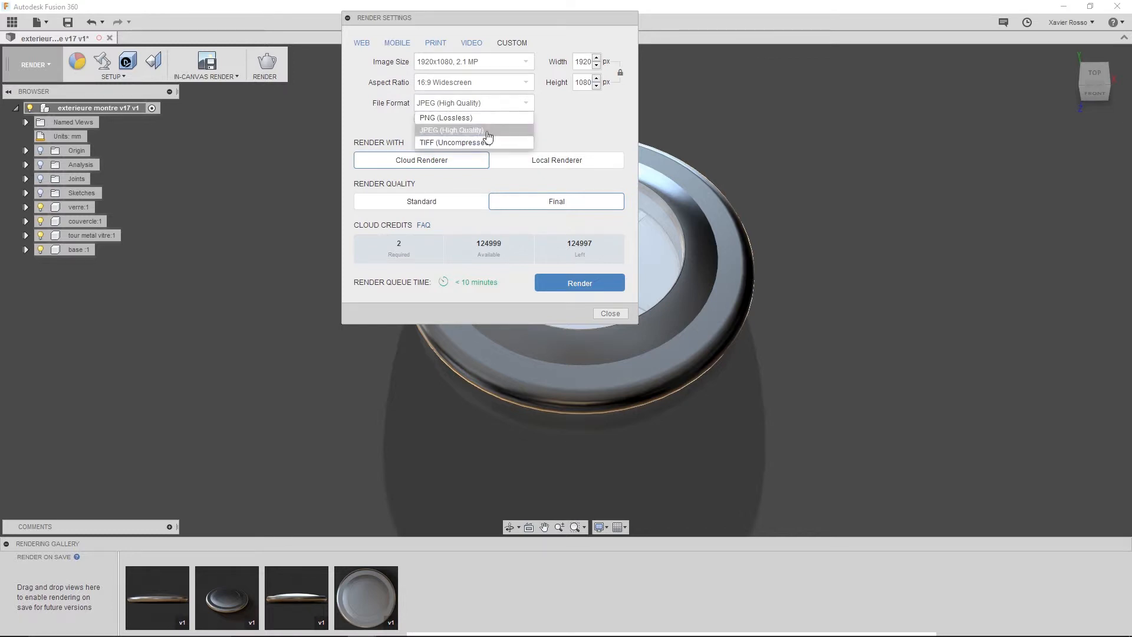
pyautogui.click(442, 145)
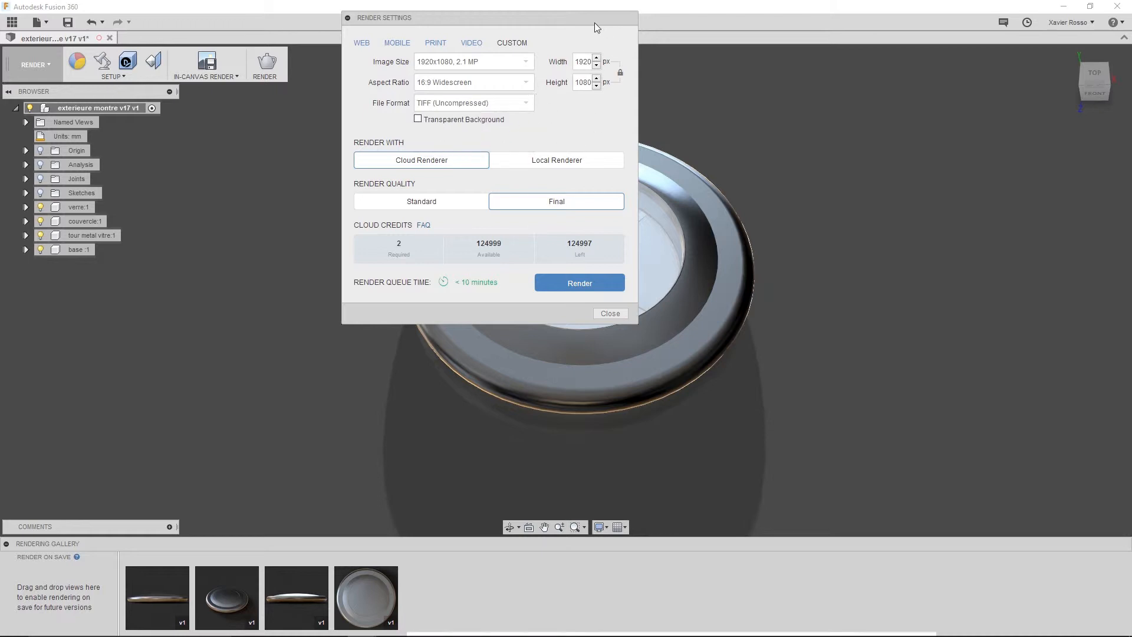
# Try PNG (Lossless) with the Transparent Background option, and set the render's file format to JPEG (High Quality)
pyautogui.click(521, 106)
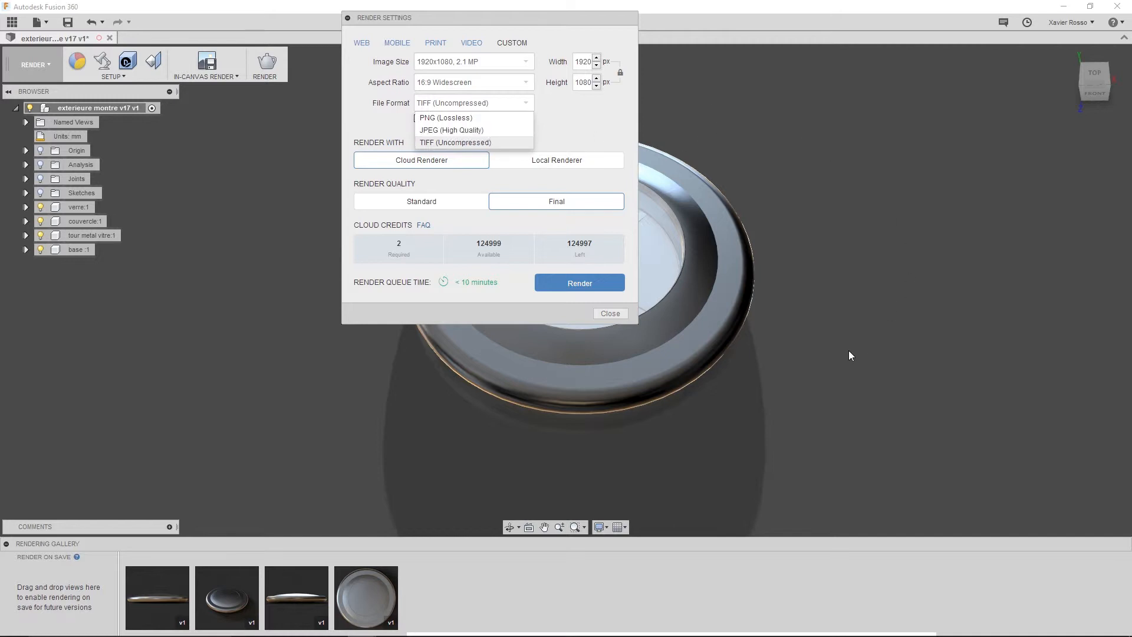
pyautogui.click(426, 120)
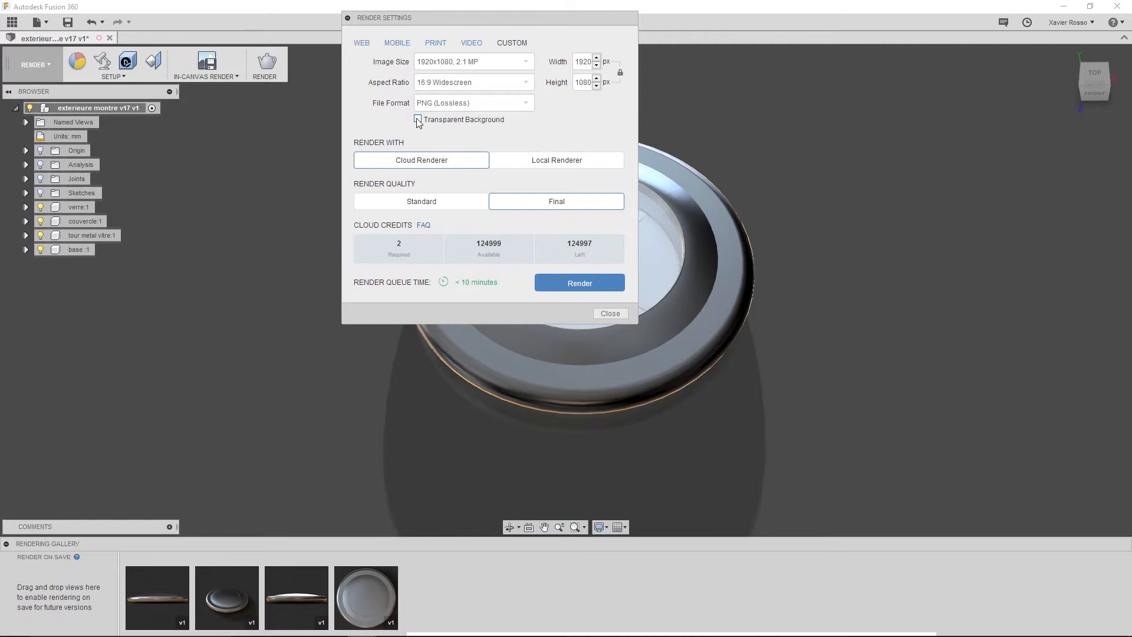
pyautogui.click(418, 120)
pyautogui.click(442, 103)
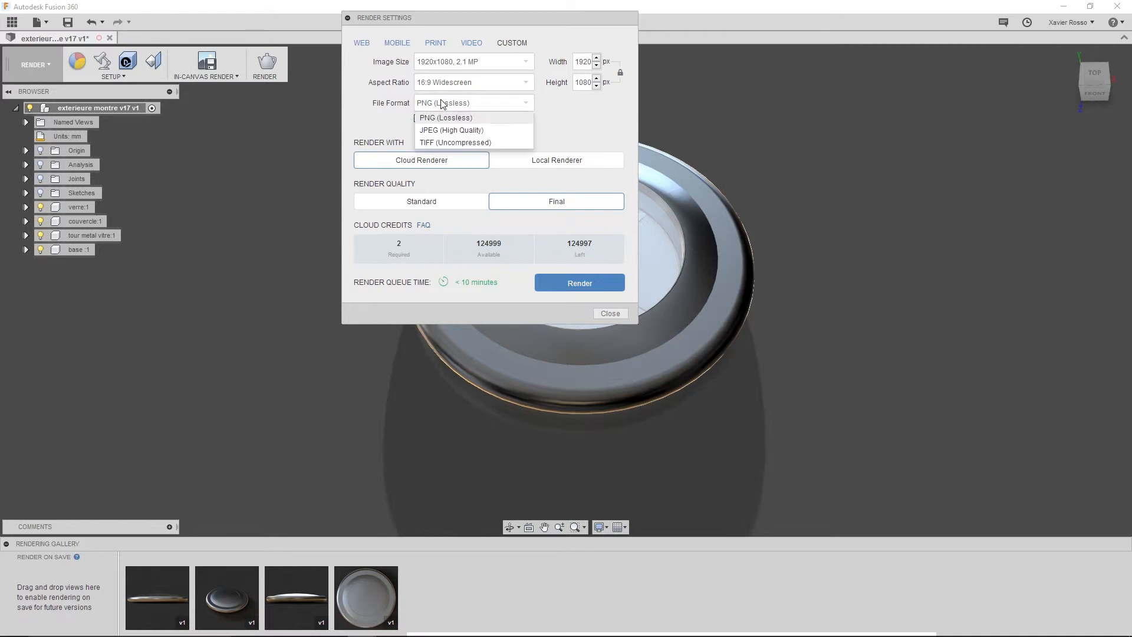
pyautogui.click(434, 129)
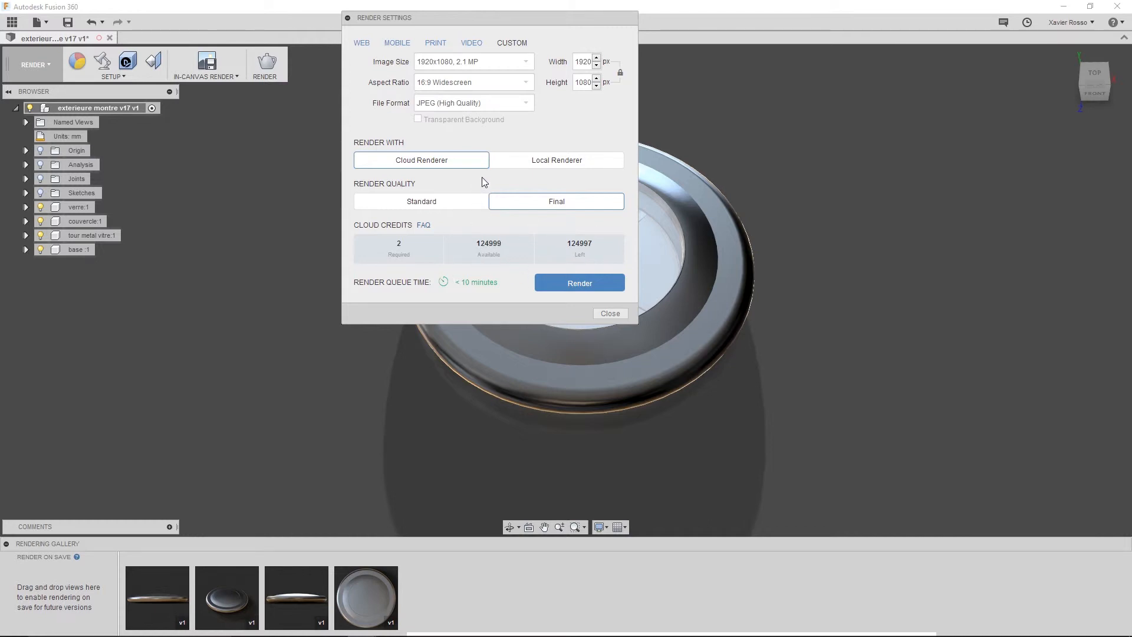
# Compare the Standard and Final render qualities for the Cloud Renderer, keeping Final selected
pyautogui.click(429, 203)
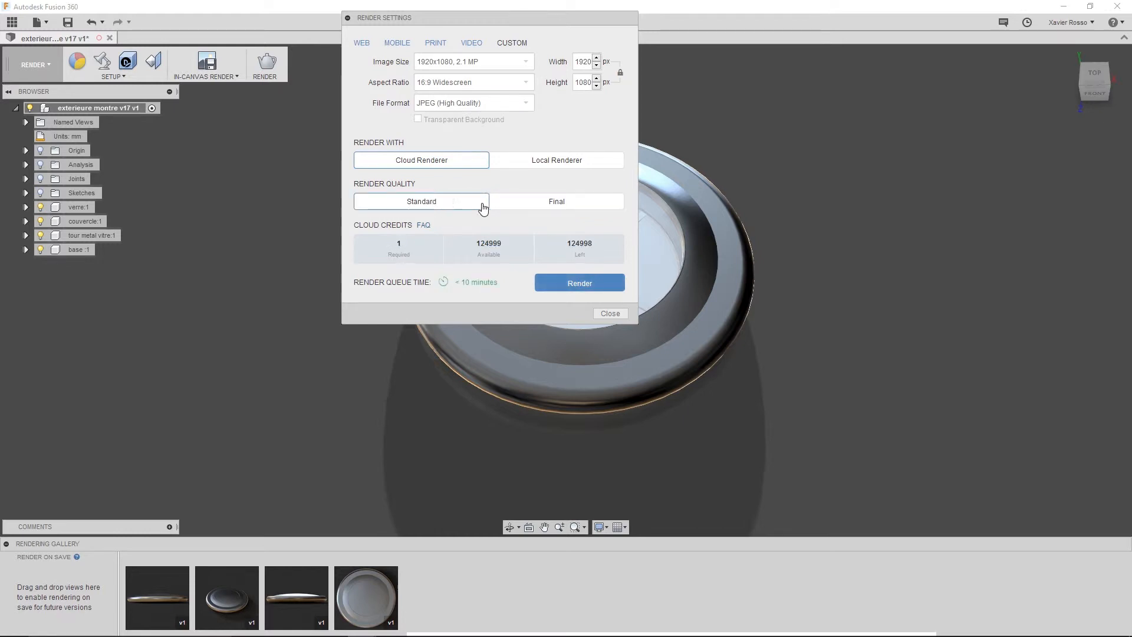
pyautogui.click(551, 204)
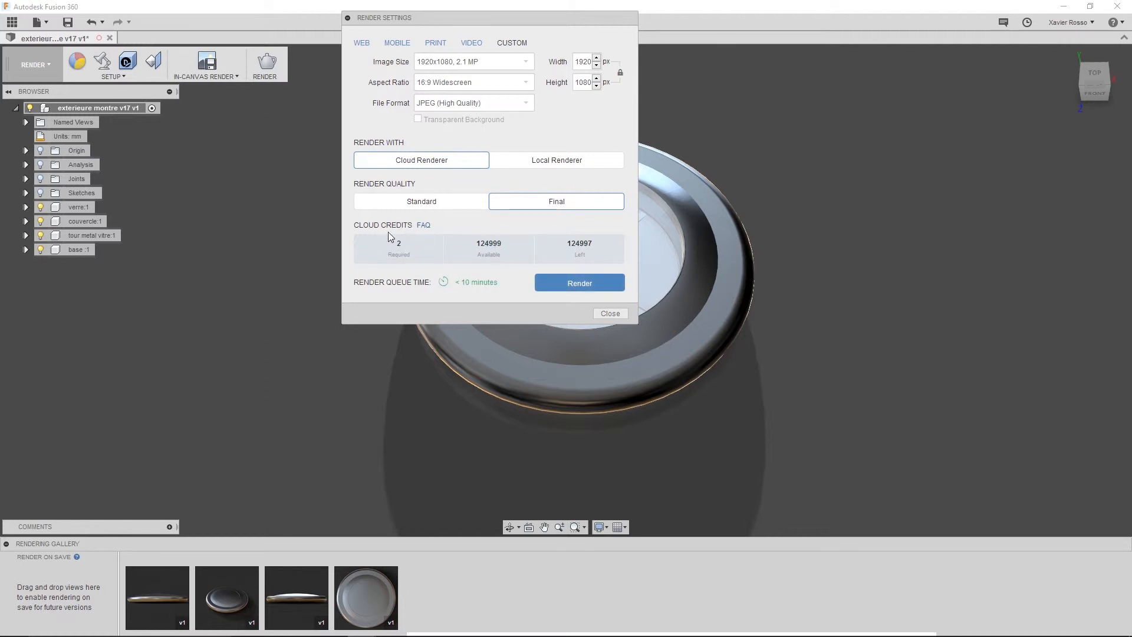
pyautogui.click(417, 207)
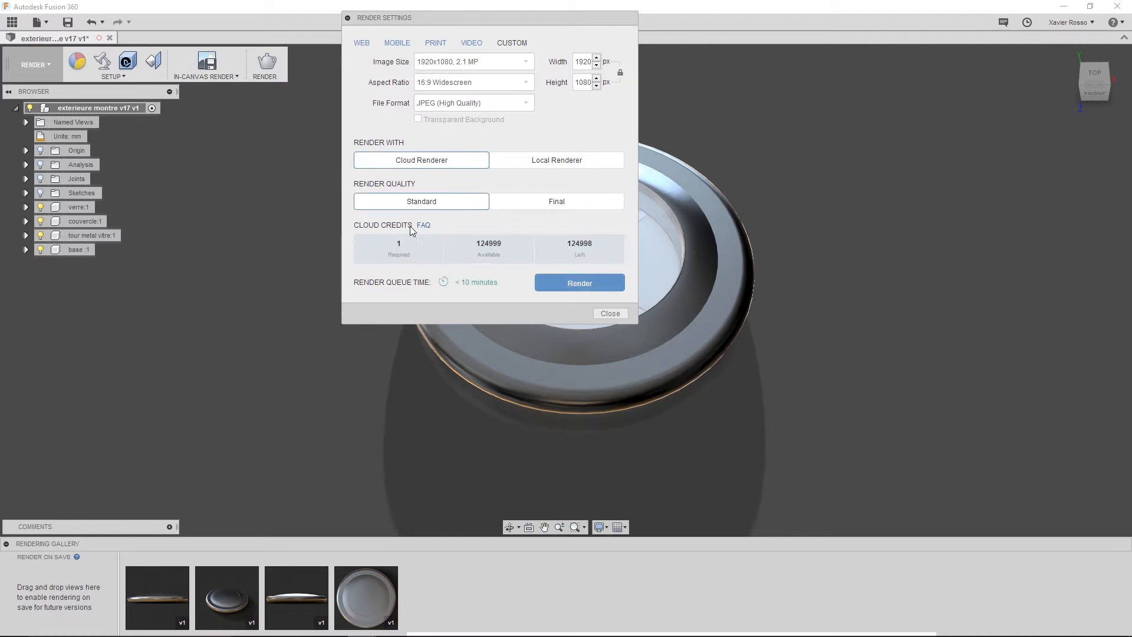
pyautogui.click(551, 202)
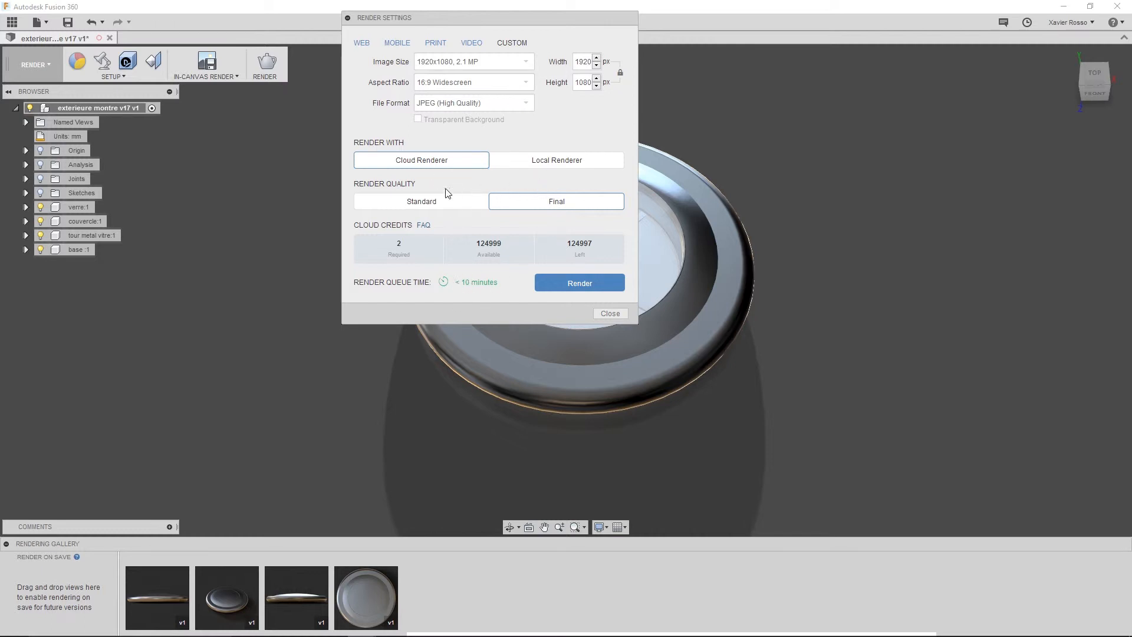
# Switch to the Local Renderer, try the advanced quality range up to Excellent, and start the render at Final quality
pyautogui.click(546, 166)
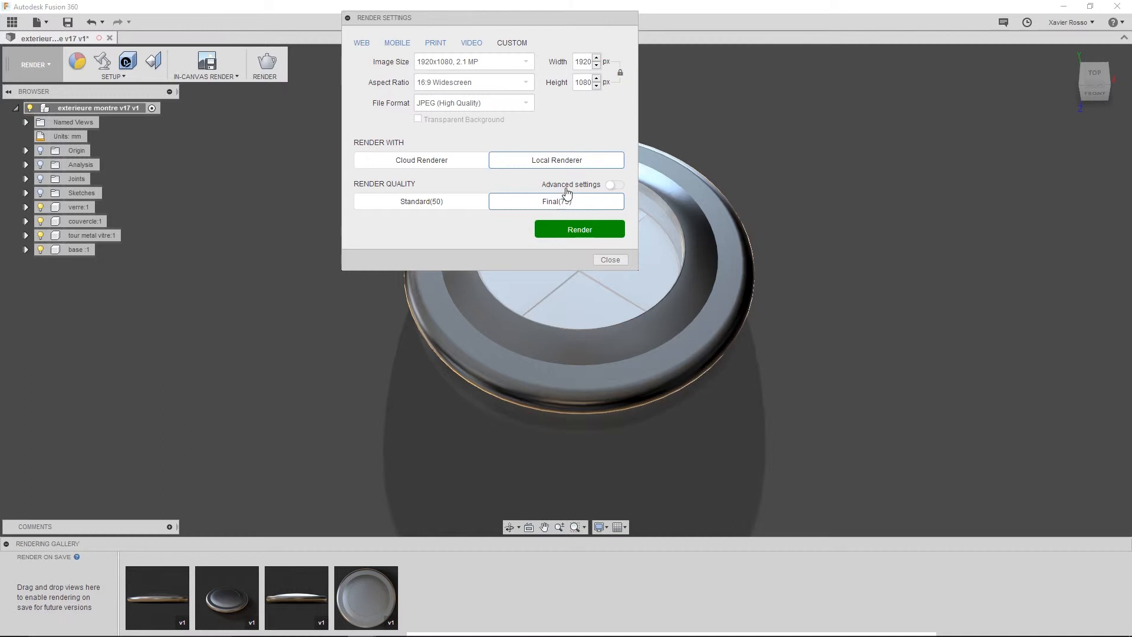
pyautogui.click(614, 186)
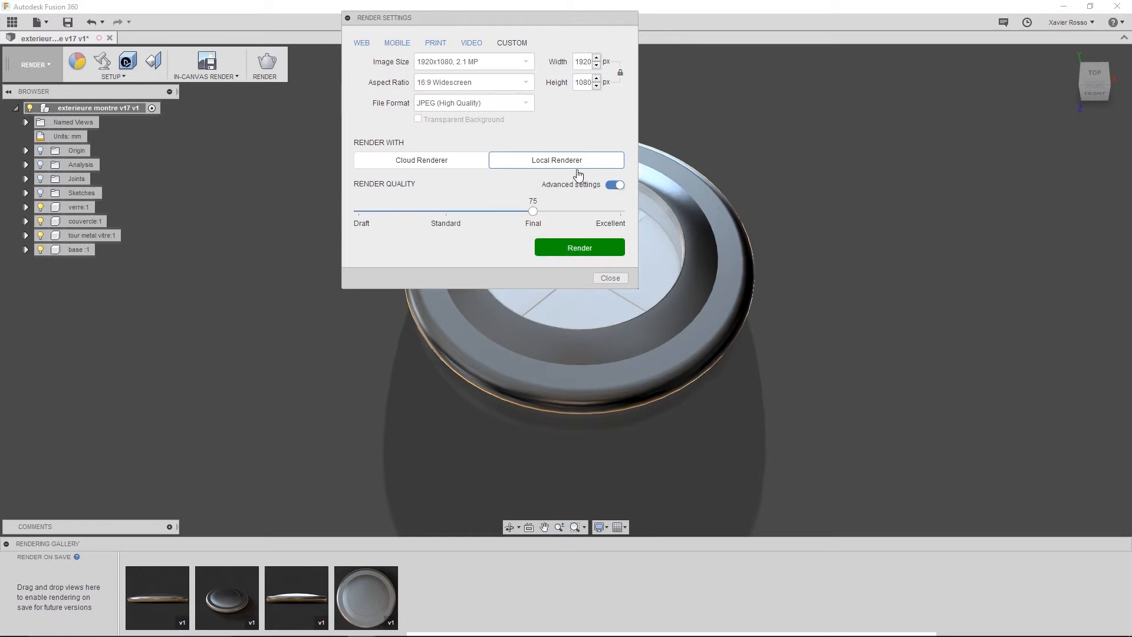
pyautogui.moveTo(532, 212); pyautogui.dragTo(648, 211)
pyautogui.click(573, 250)
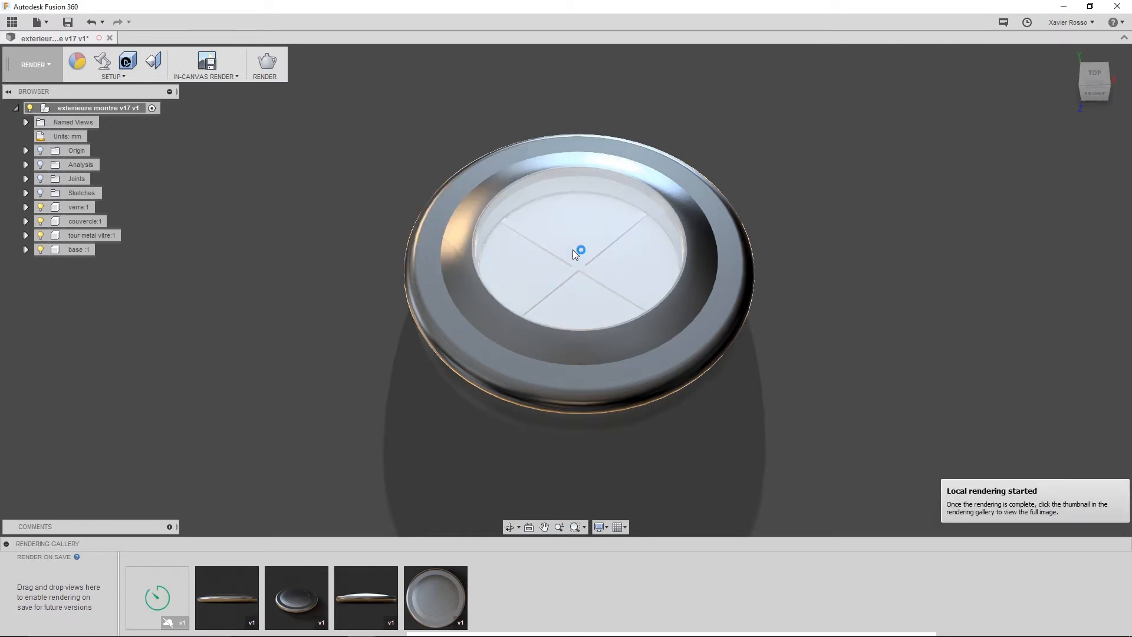
# Open the finished angled view of the watch case from the rendering gallery and save it as a PNG in the Bureau folder
pyautogui.click(293, 589)
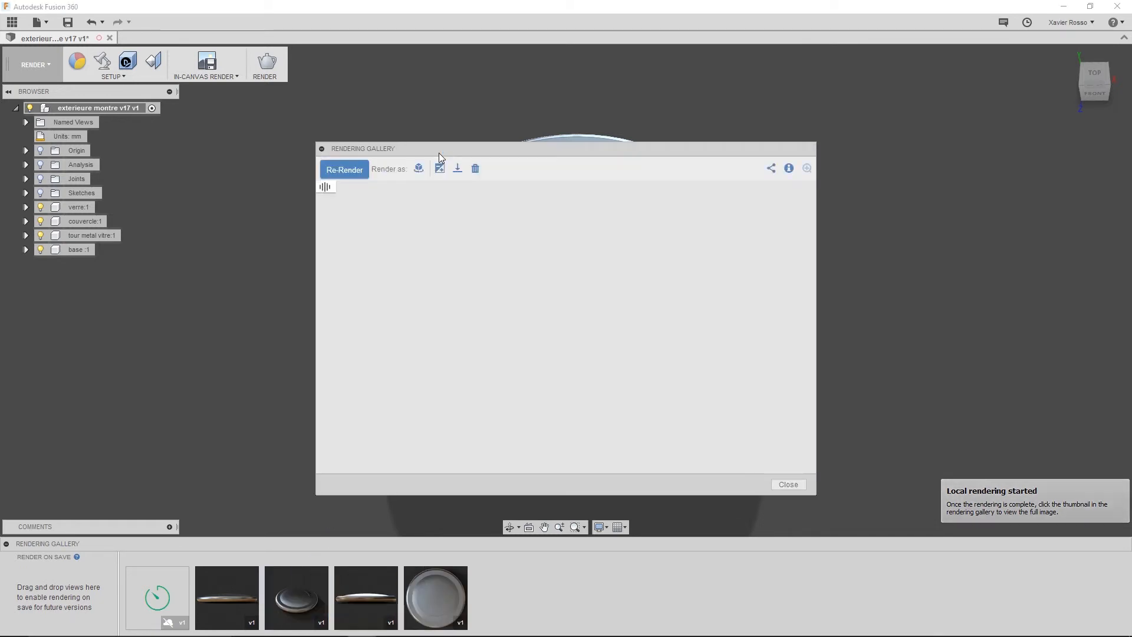
pyautogui.moveTo(441, 151); pyautogui.dragTo(482, 61)
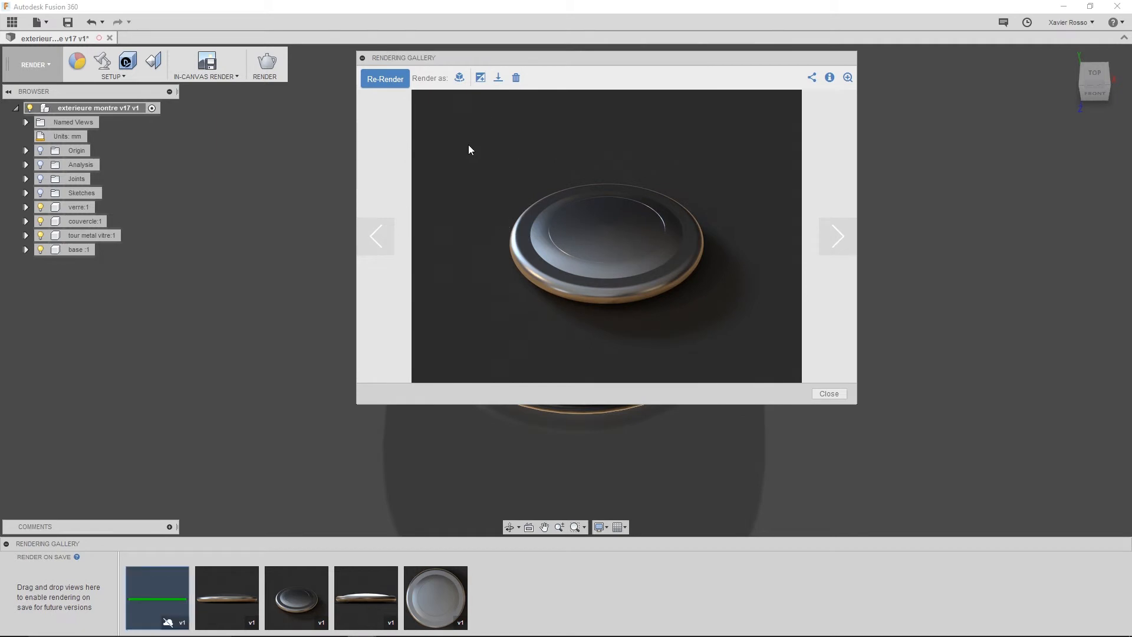
pyautogui.click(501, 79)
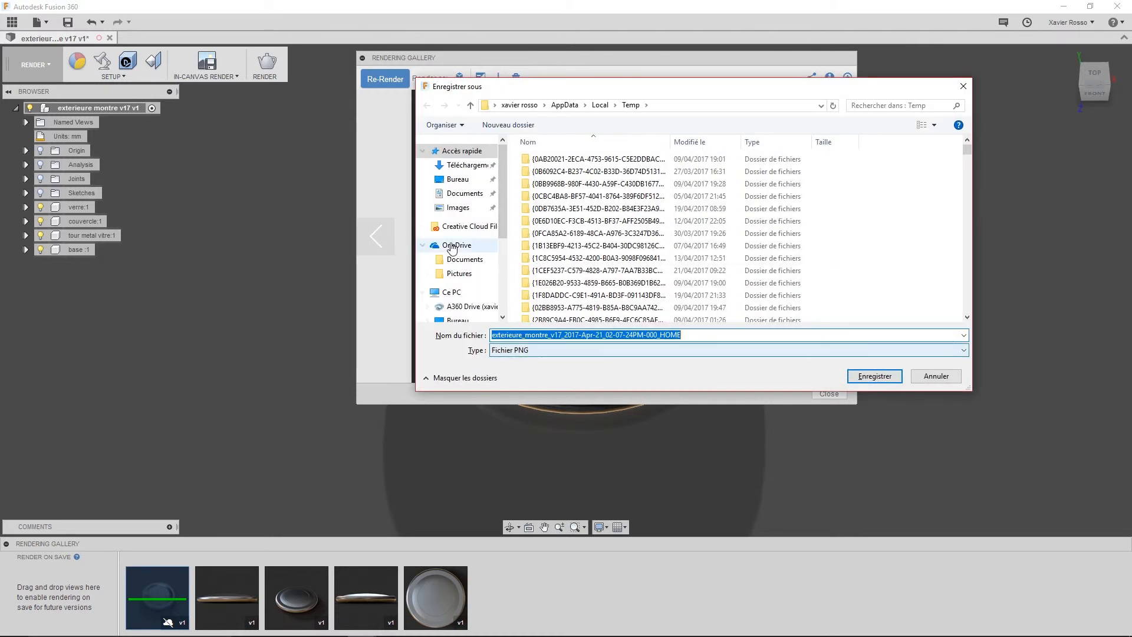
pyautogui.click(458, 178)
pyautogui.click(875, 376)
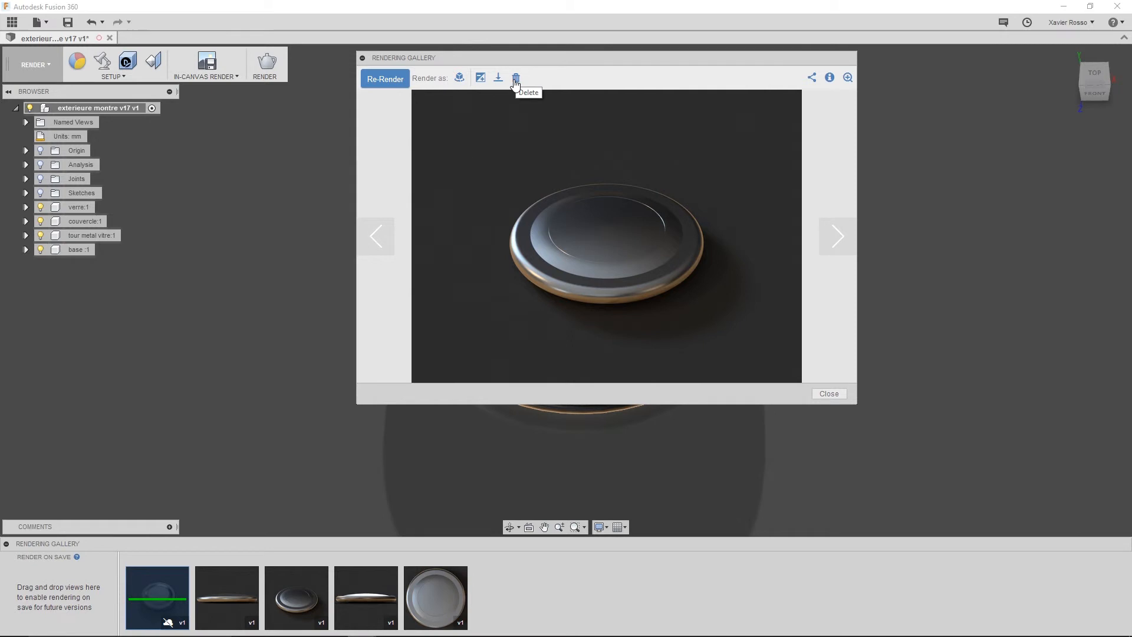
# Review the sharing options for the opened rendering and examine the watch case image at enlarged size
pyautogui.click(813, 77)
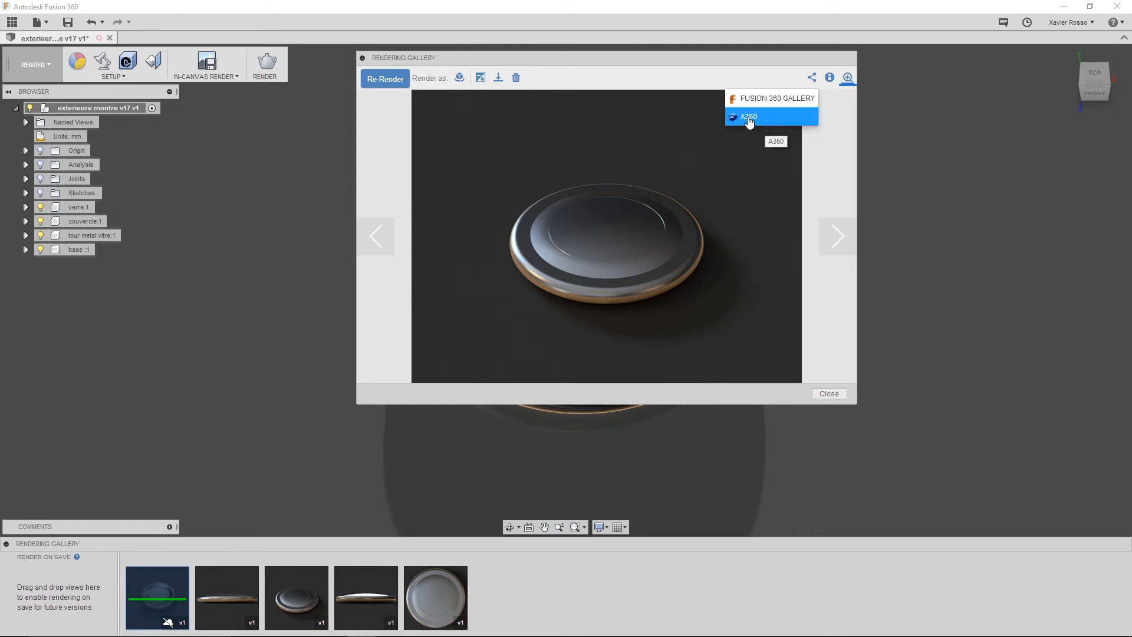
pyautogui.click(720, 69)
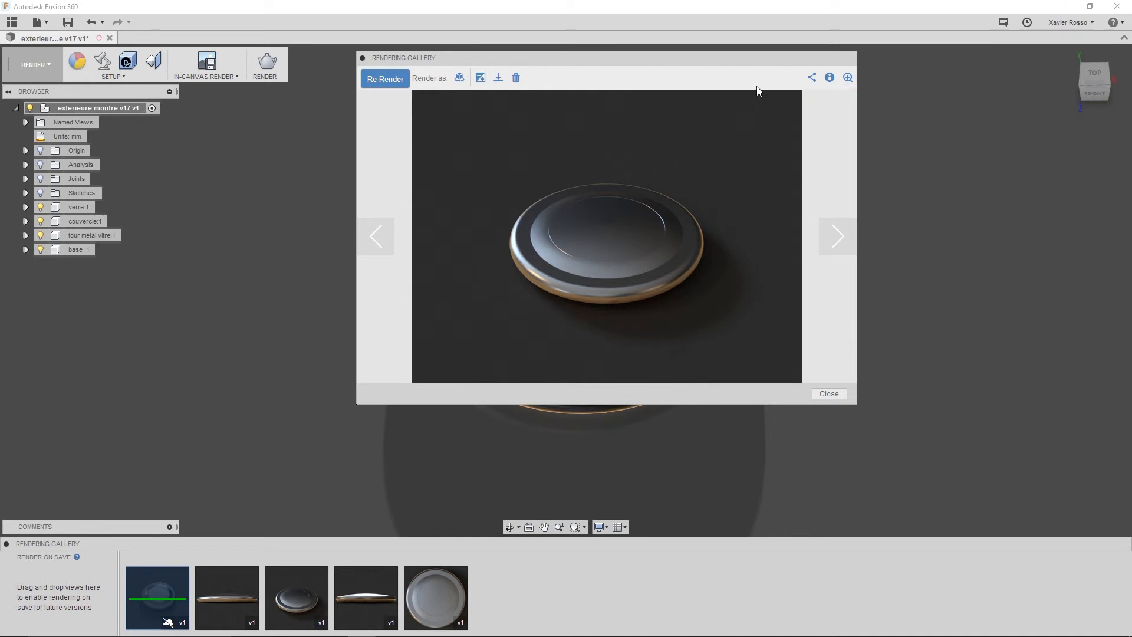
pyautogui.click(847, 79)
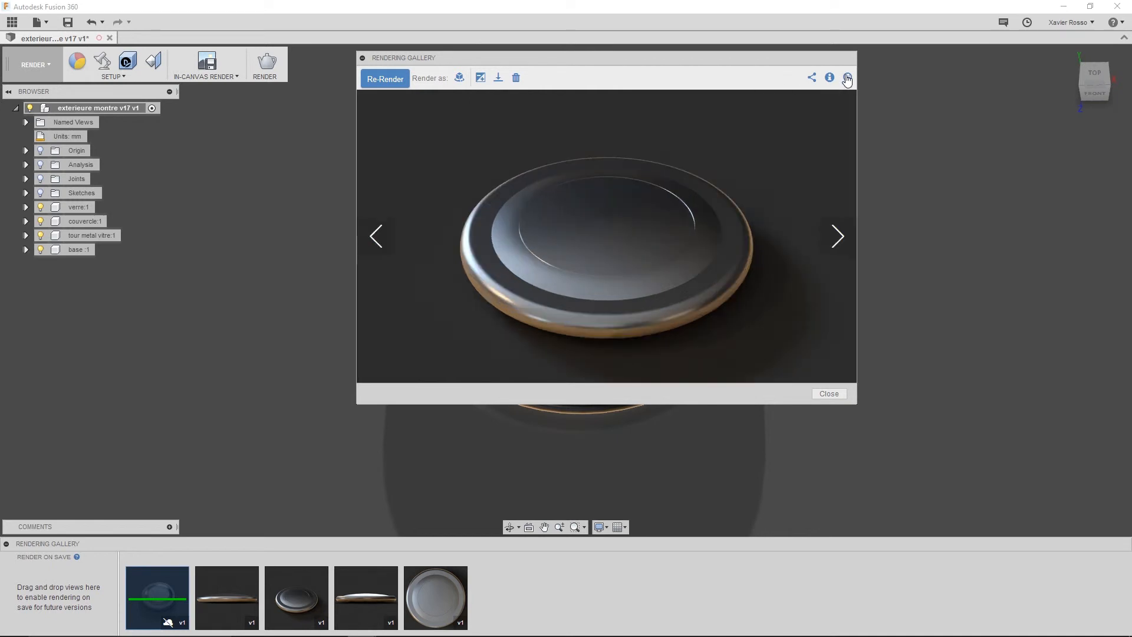
pyautogui.click(847, 79)
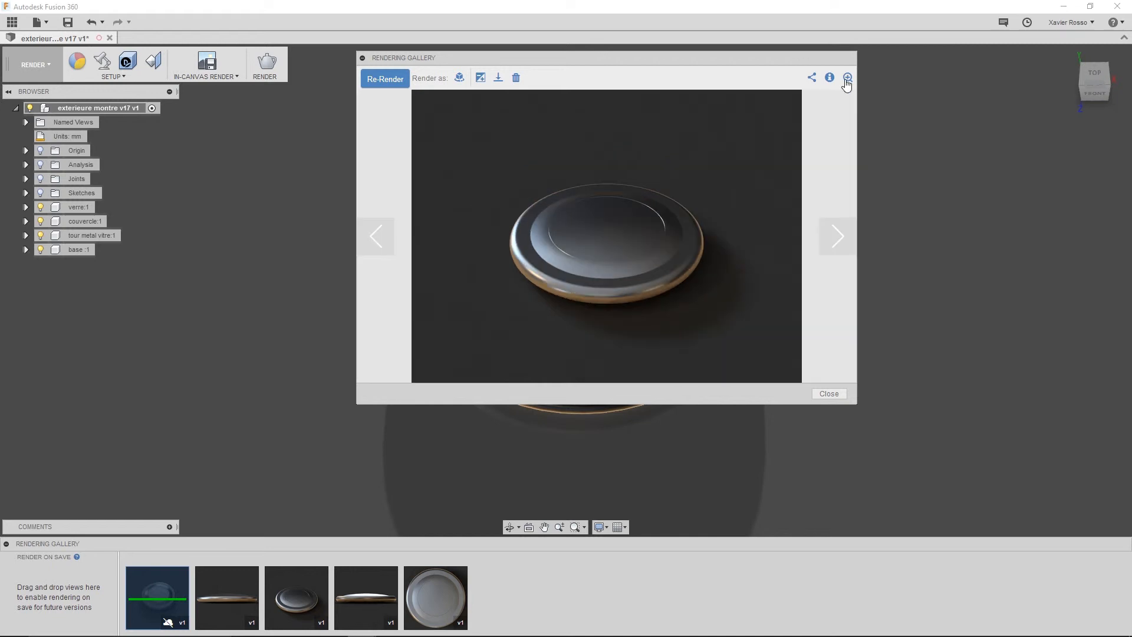
pyautogui.click(847, 79)
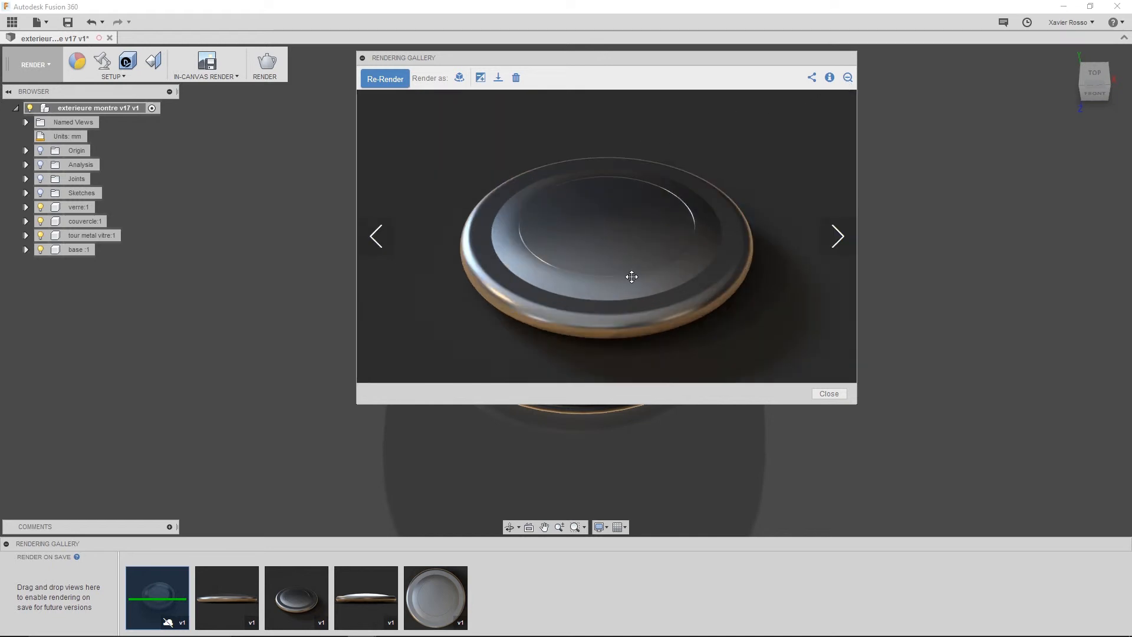
pyautogui.moveTo(626, 273)
pyautogui.mouseDown()
pyautogui.moveTo(689, 320)
pyautogui.moveTo(538, 230)
pyautogui.moveTo(703, 245)
pyautogui.moveTo(596, 273)
pyautogui.moveTo(617, 268)
pyautogui.mouseUp()
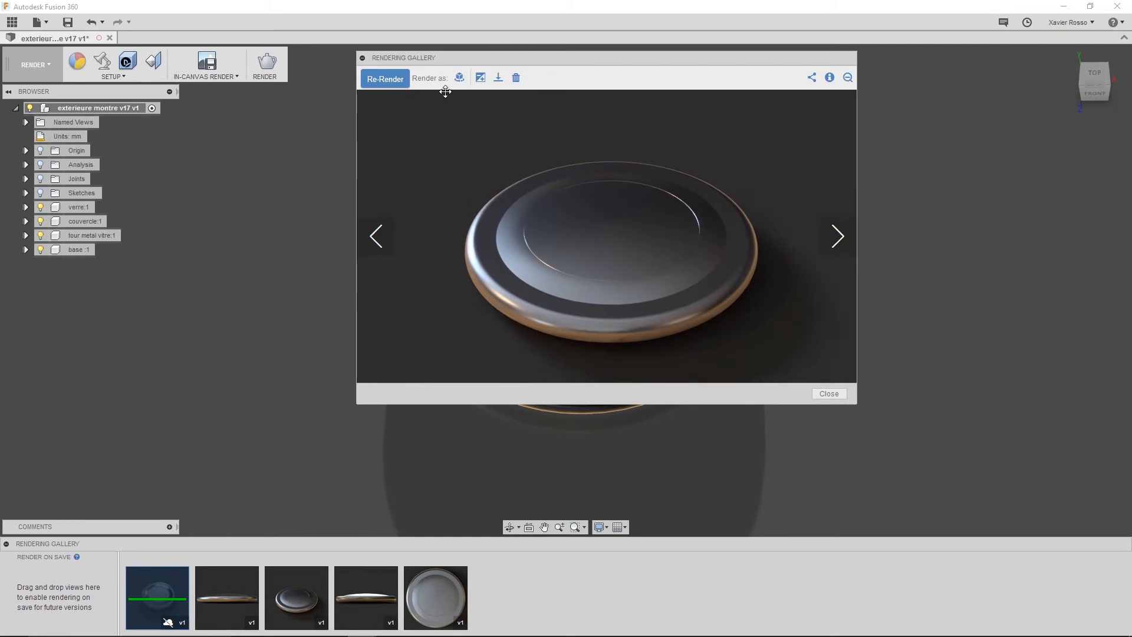
# Open the exposure adjustment for the rendering and apply it with the exposure at 0.00
pyautogui.click(481, 78)
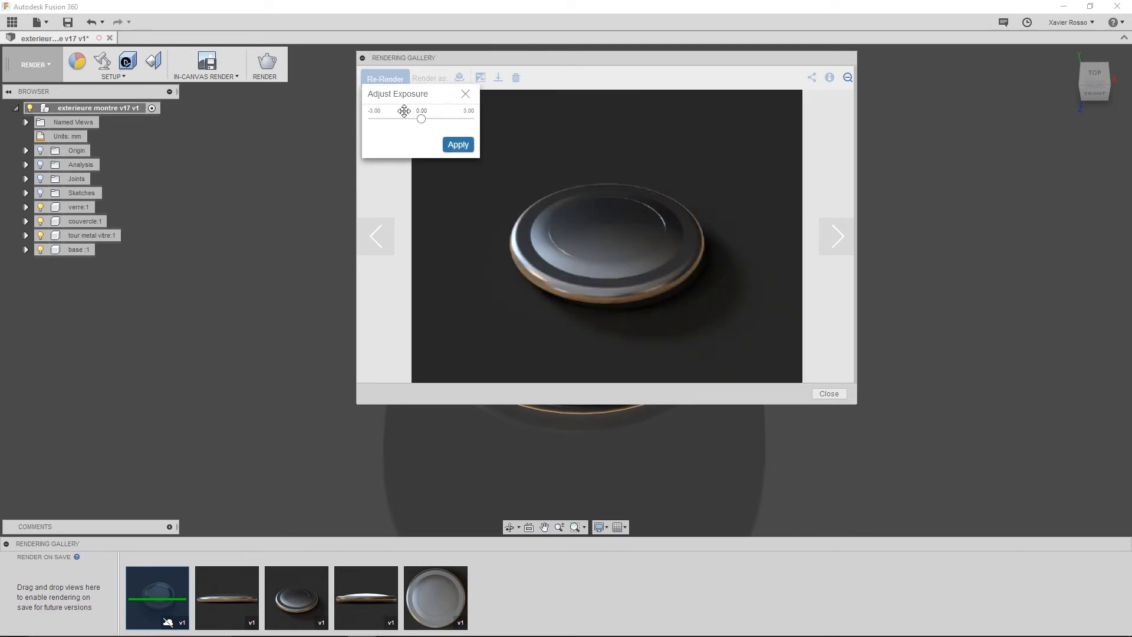
pyautogui.moveTo(421, 122)
pyautogui.mouseDown()
pyautogui.moveTo(446, 120)
pyautogui.moveTo(410, 120)
pyautogui.moveTo(439, 119)
pyautogui.moveTo(421, 123)
pyautogui.mouseUp()
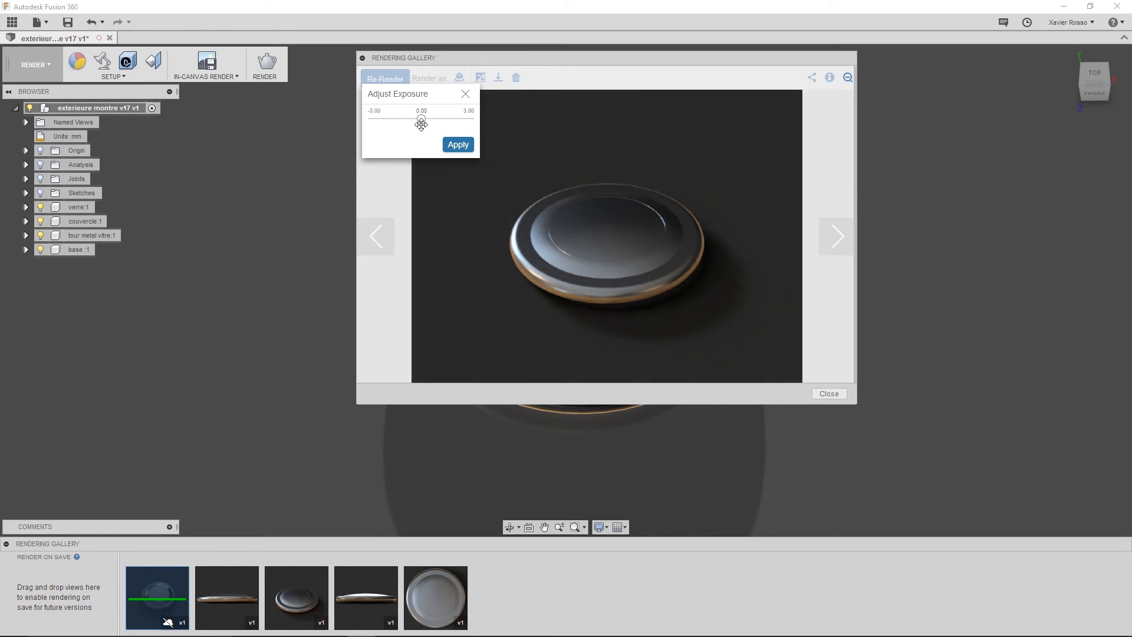
pyautogui.click(457, 144)
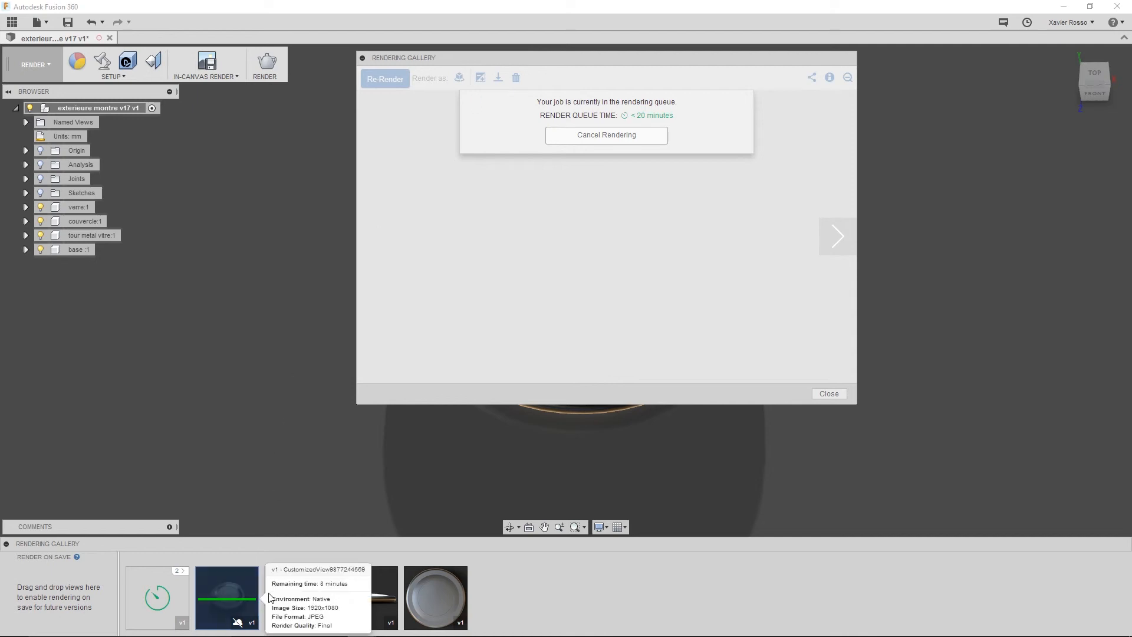
# Open the side-view rendering and try turntable settings with a width of 1920 px and the 16:9 Widescreen aspect ratio
pyautogui.click(293, 589)
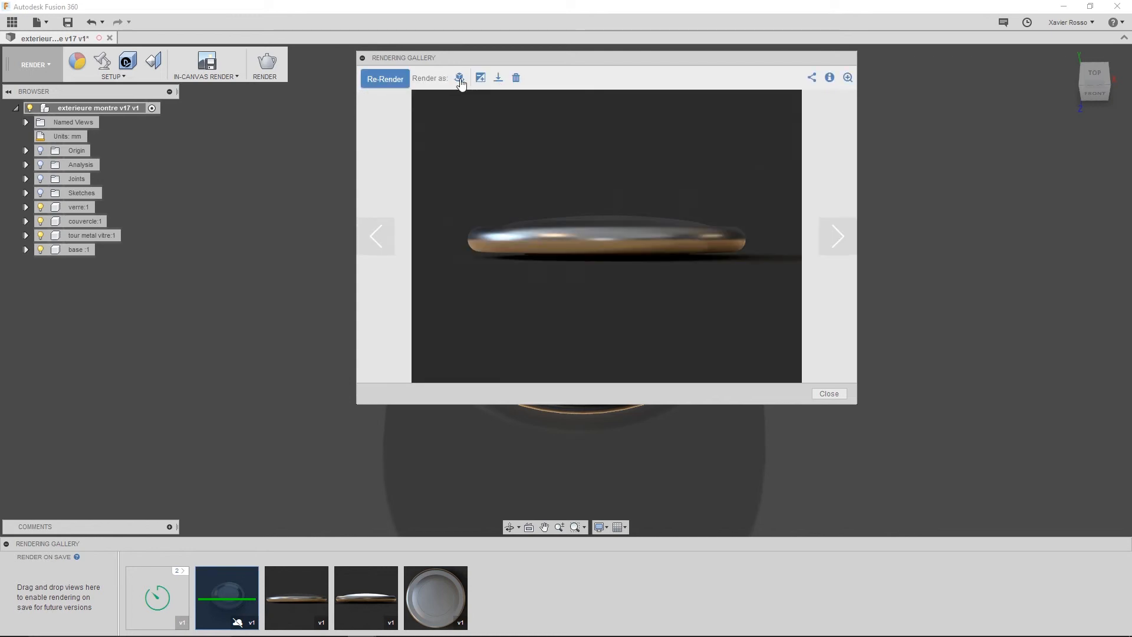
pyautogui.click(459, 79)
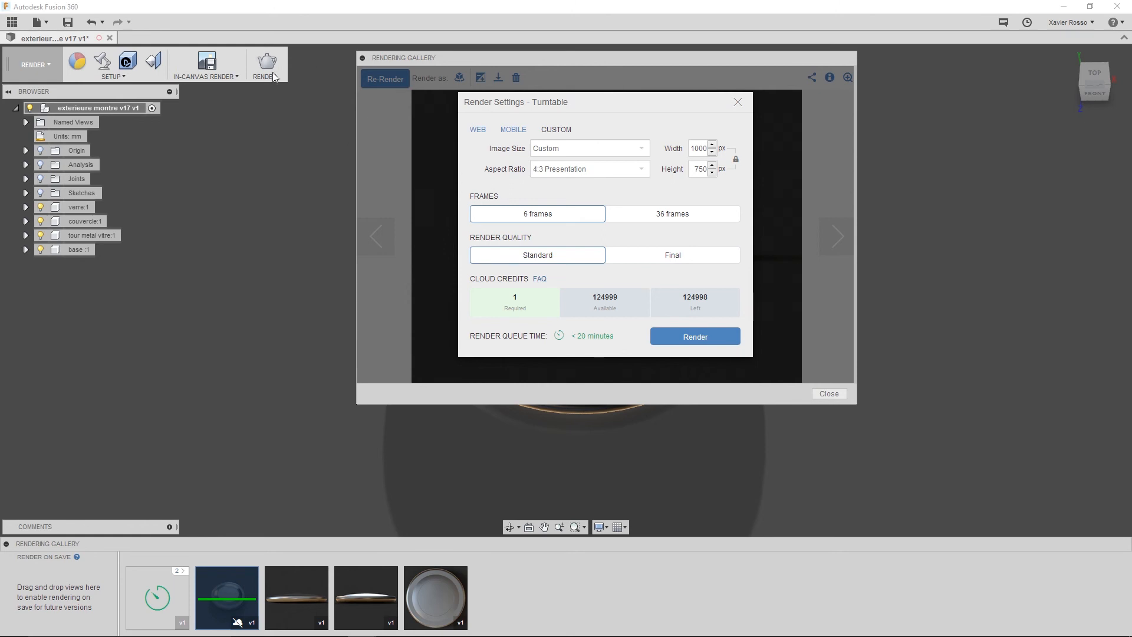
pyautogui.doubleClick(700, 147)
pyautogui.write('1920')
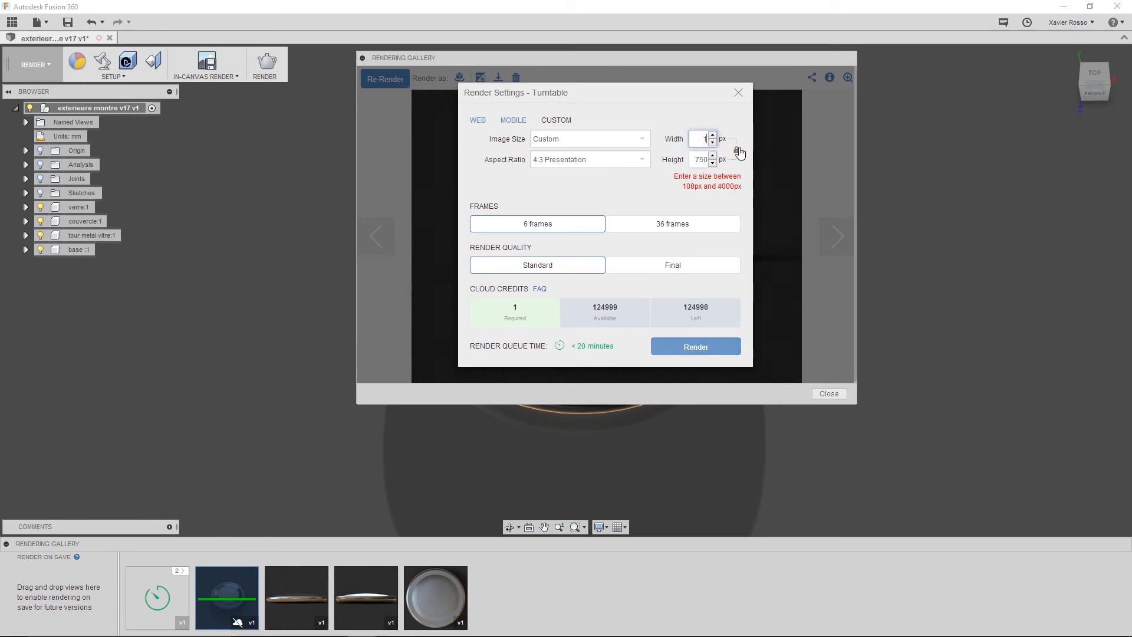
pyautogui.click(643, 169)
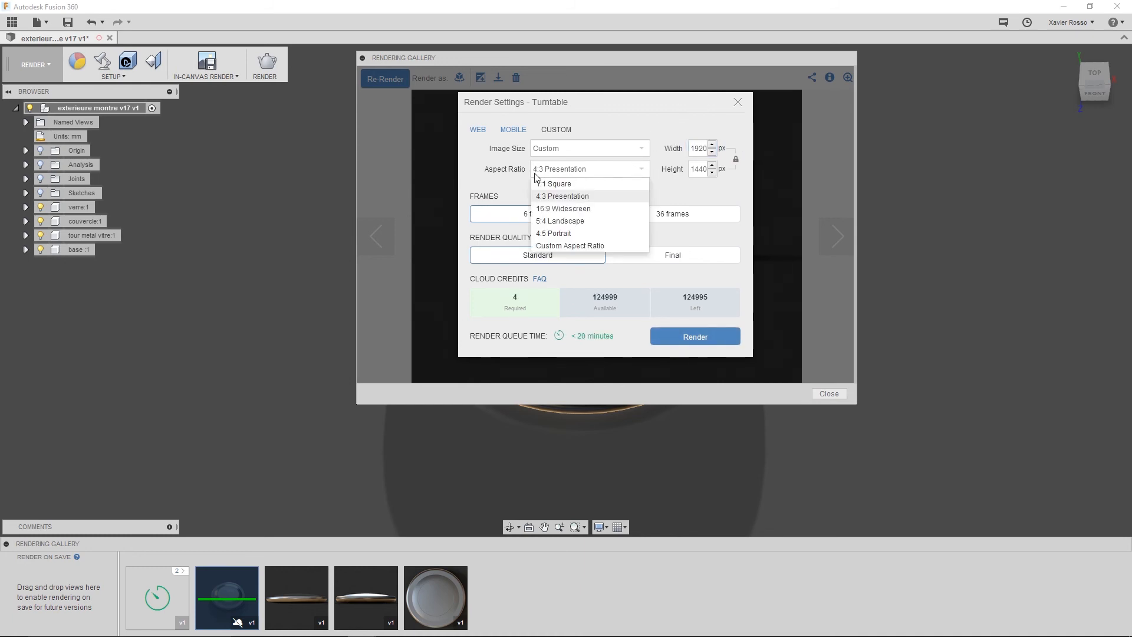
pyautogui.click(553, 209)
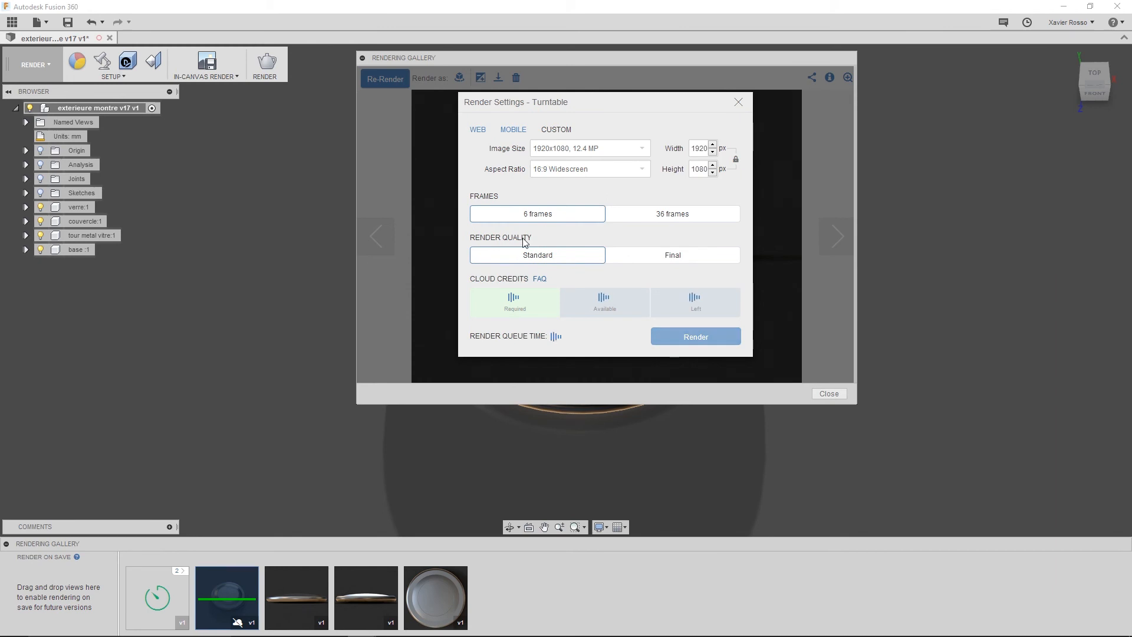
# Try 36 frames at Final quality for the turntable, and close the settings and the opened rendering without starting it
pyautogui.click(654, 218)
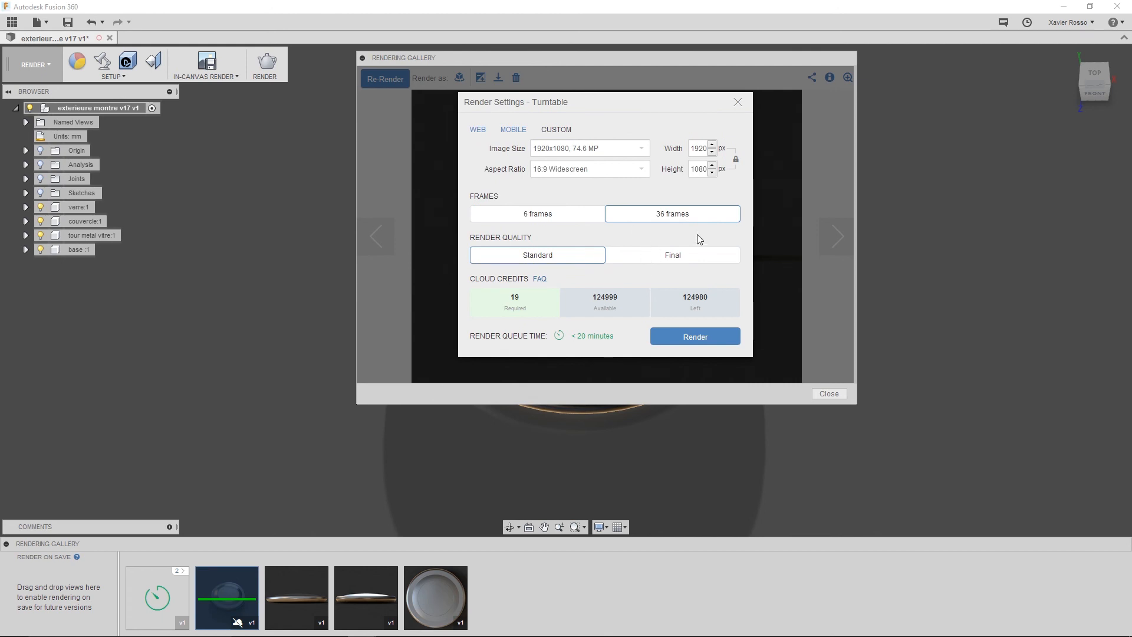
pyautogui.click(658, 255)
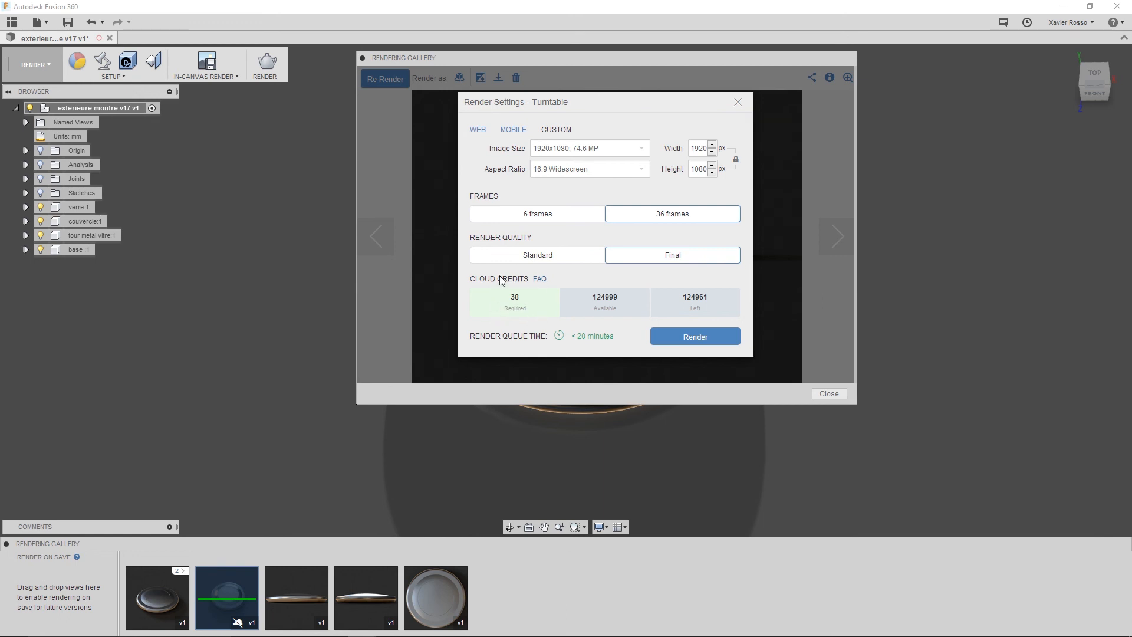
pyautogui.click(738, 102)
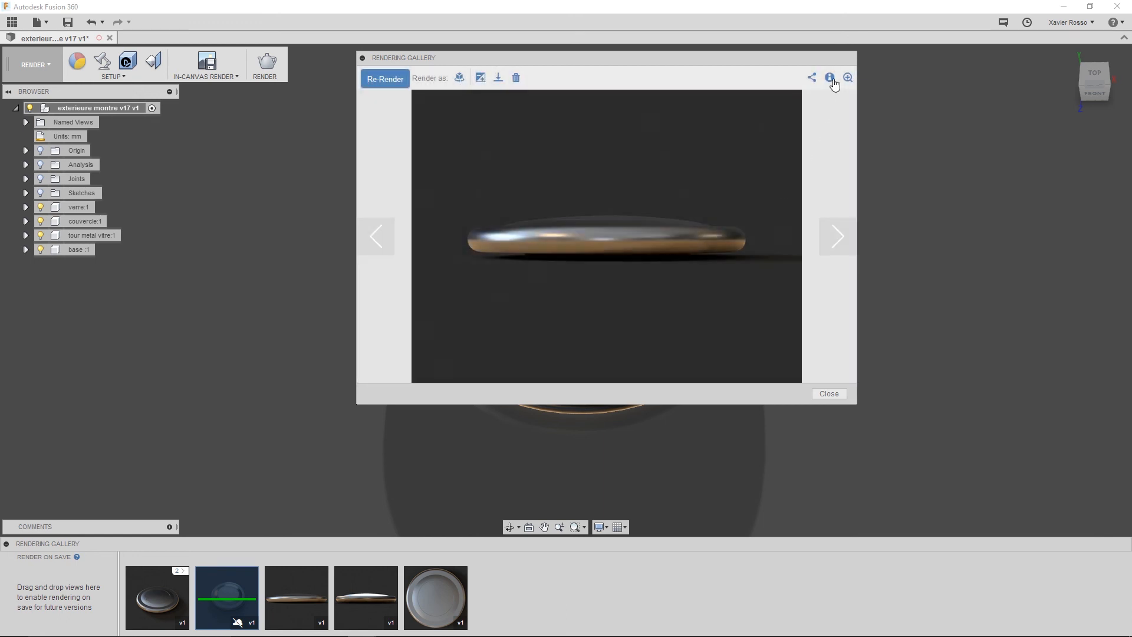
pyautogui.click(828, 394)
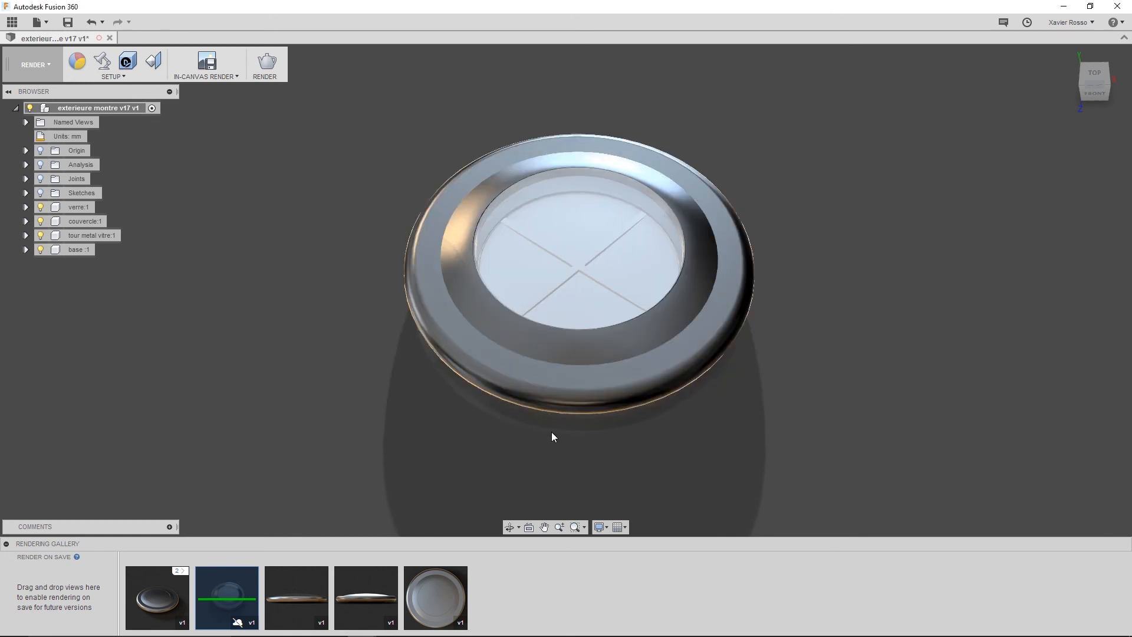
# Expand the grouped angled-view renderings of the watch case and open the second image
pyautogui.click(178, 572)
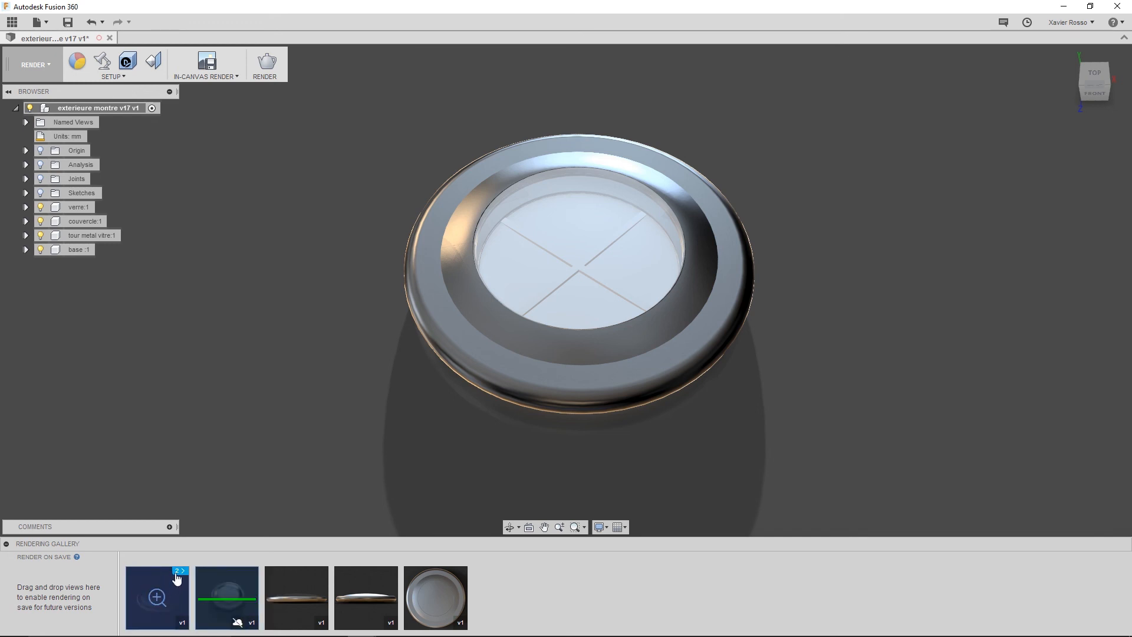
pyautogui.click(177, 572)
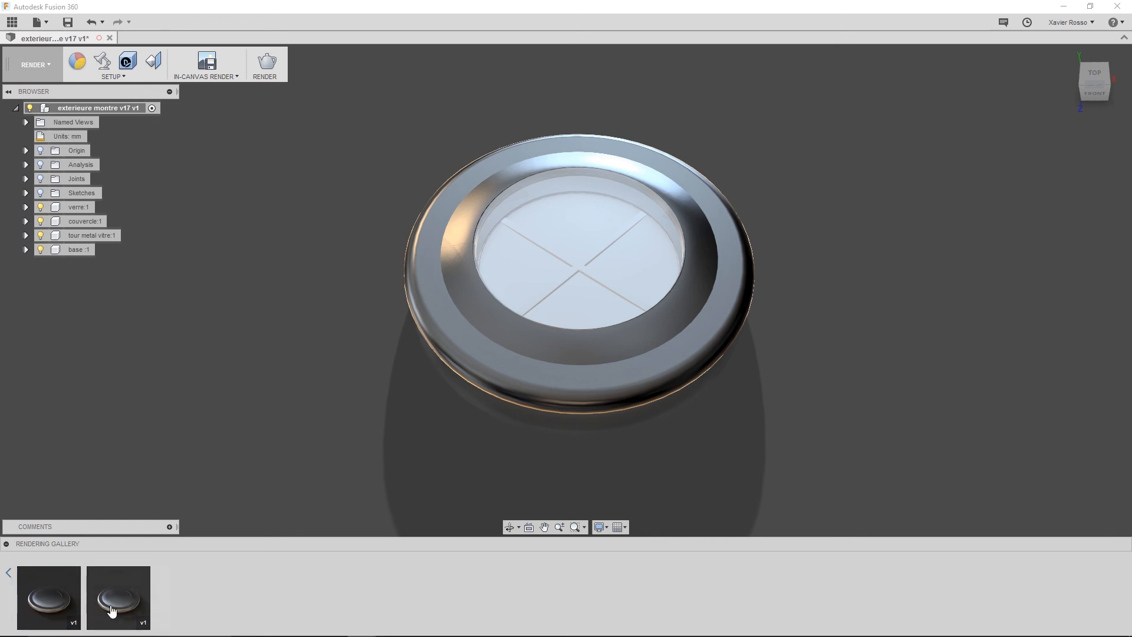
pyautogui.click(125, 592)
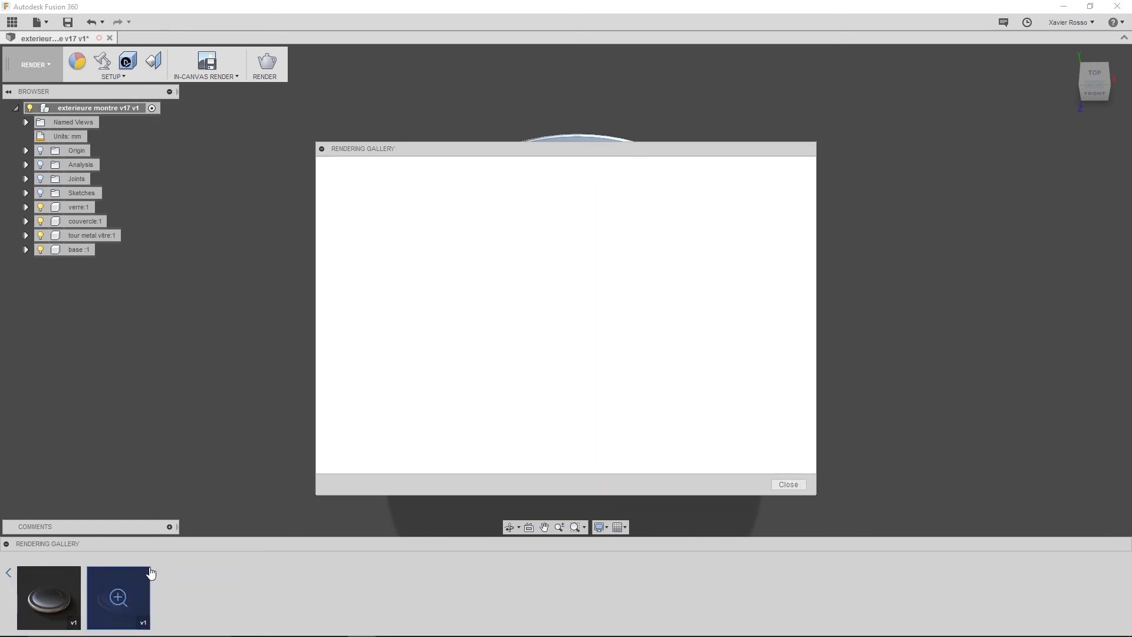